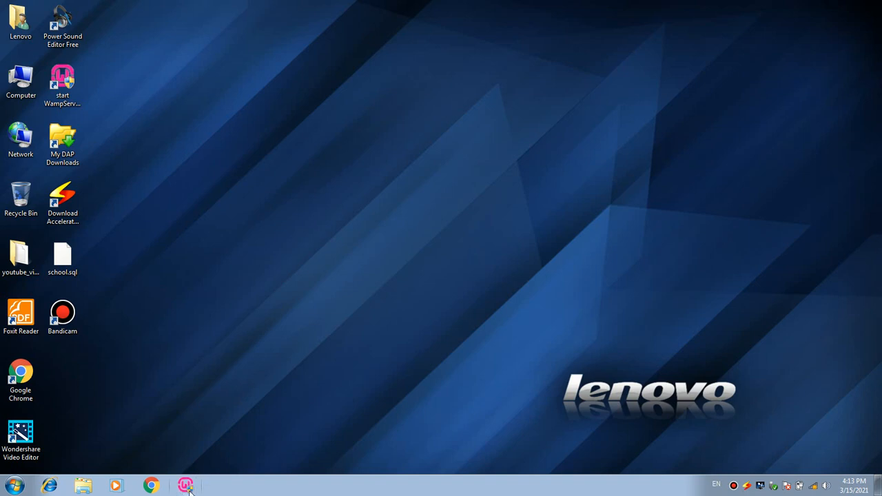
Step: Find WampServer64 by searching the computer for "wamp" and start it
click(15, 486)
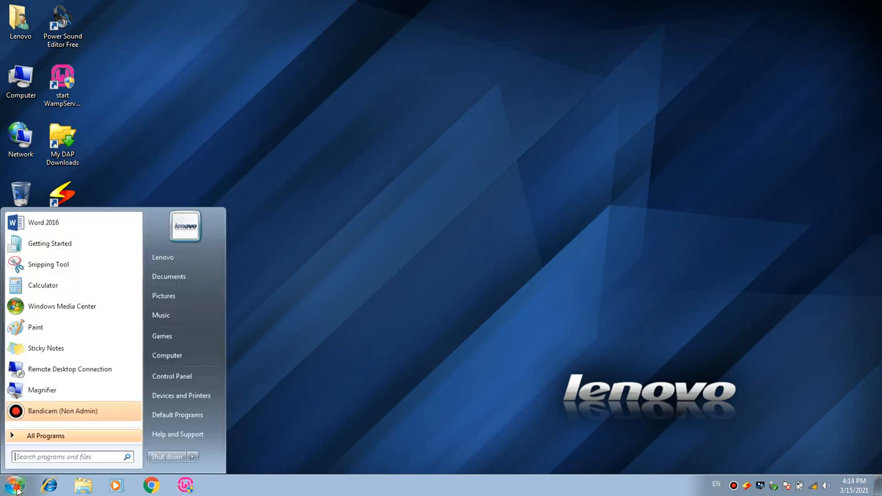
click(40, 458)
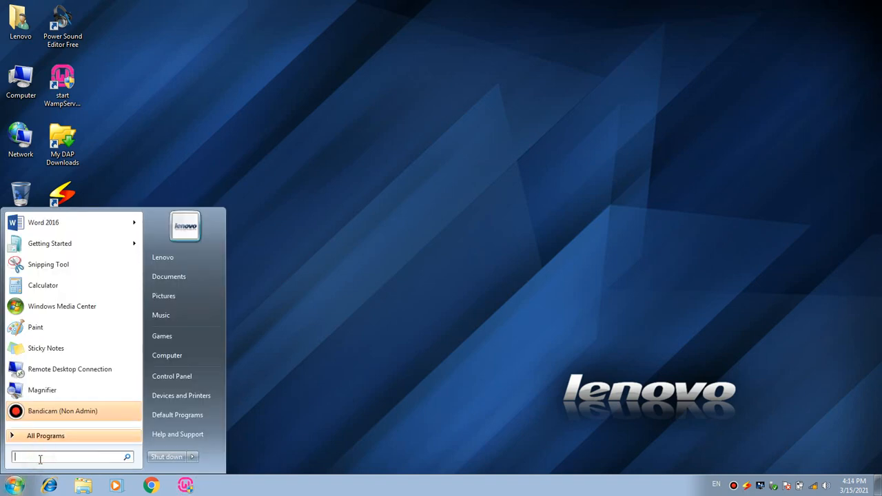
text(wamp)
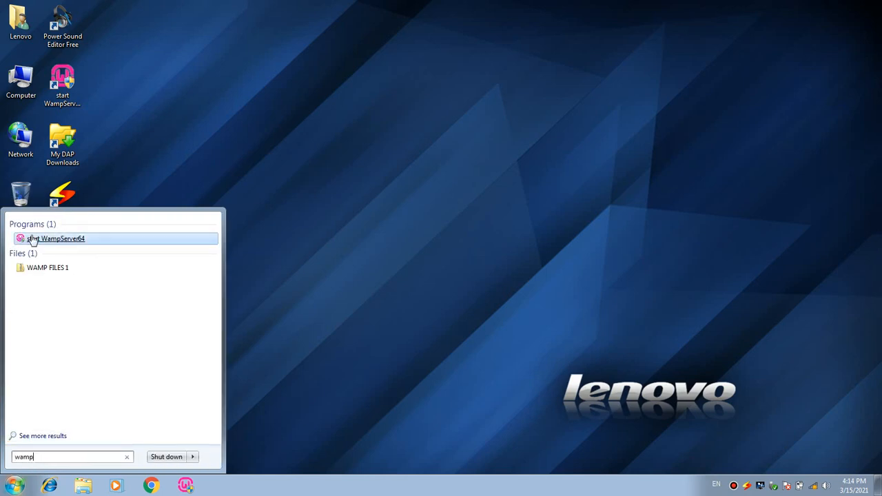
click(74, 241)
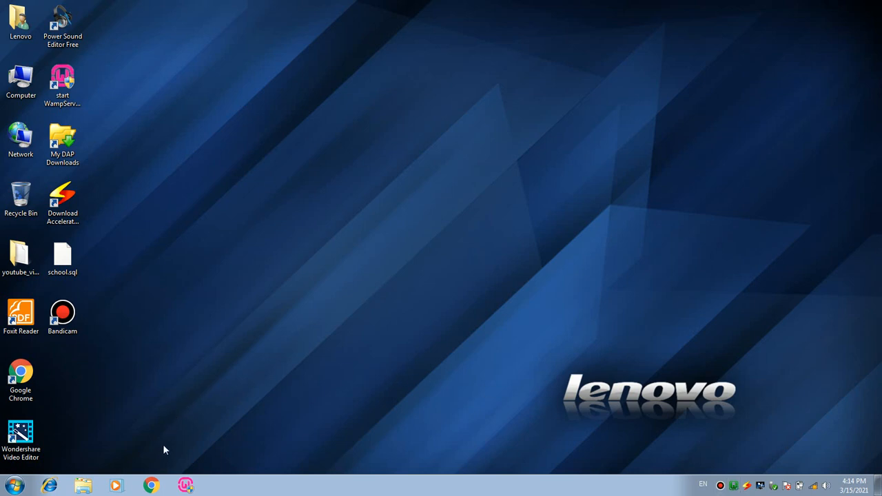
Step: Switch to Google Chrome and load the page localhost/school/school_results.php
click(151, 486)
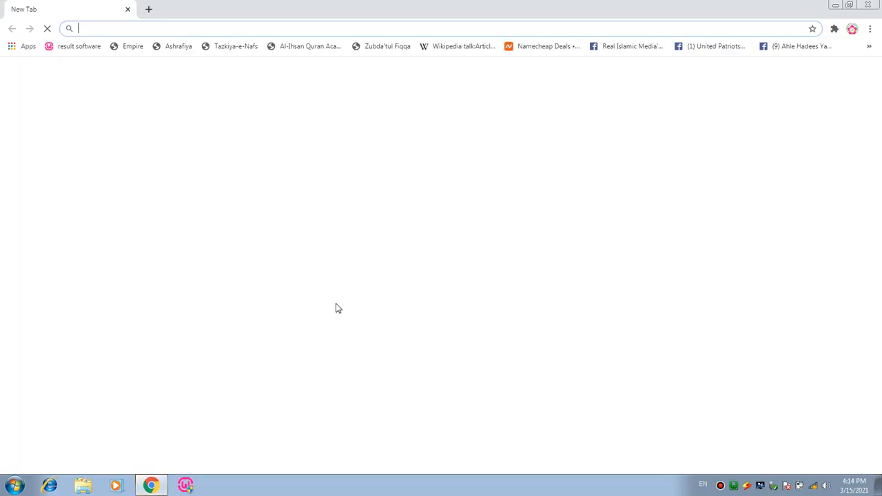
click(228, 28)
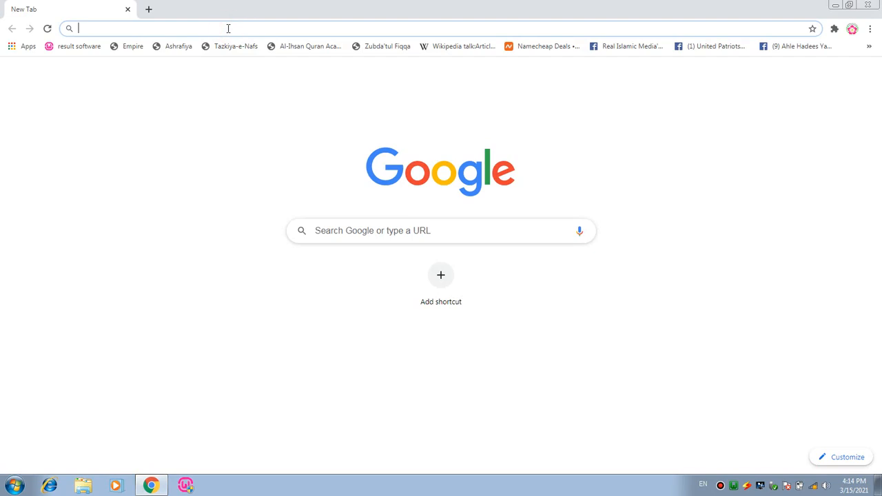
text(localho)
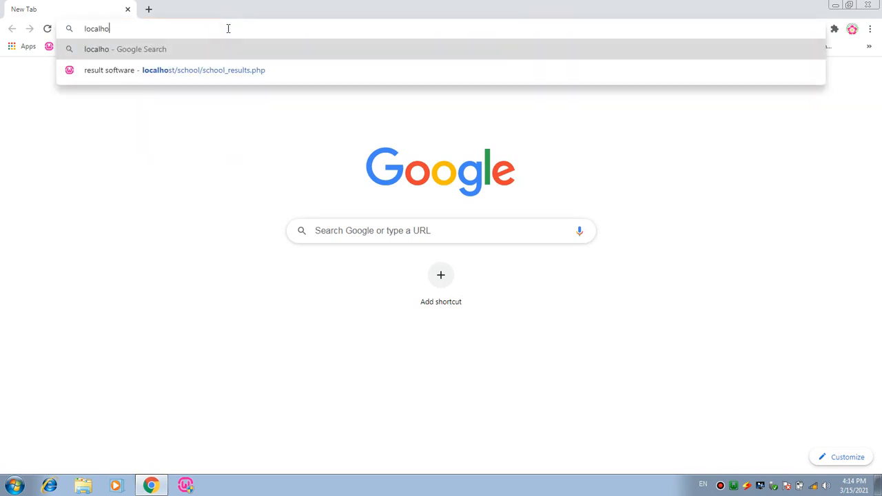
text(st/sch)
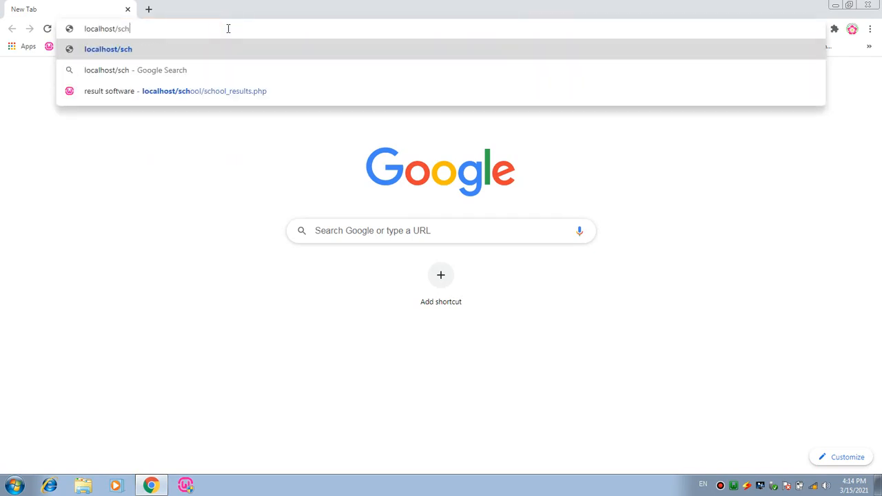
text(ool/sch)
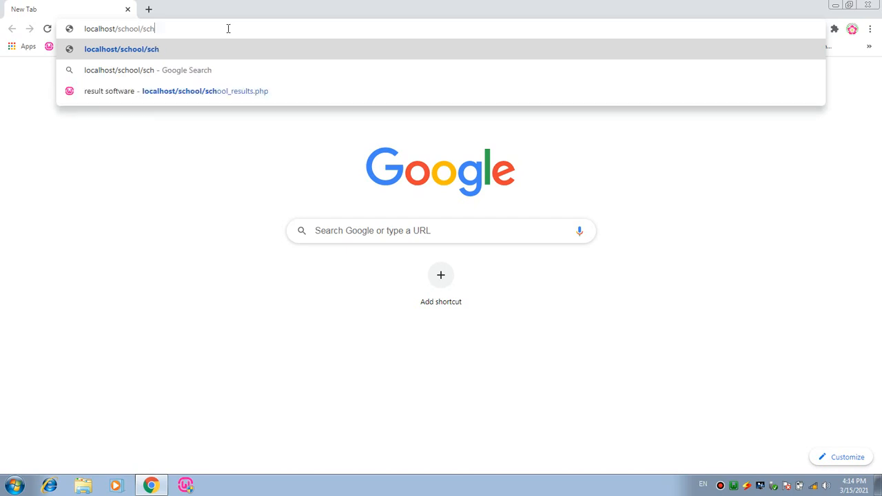
text(ool_resu)
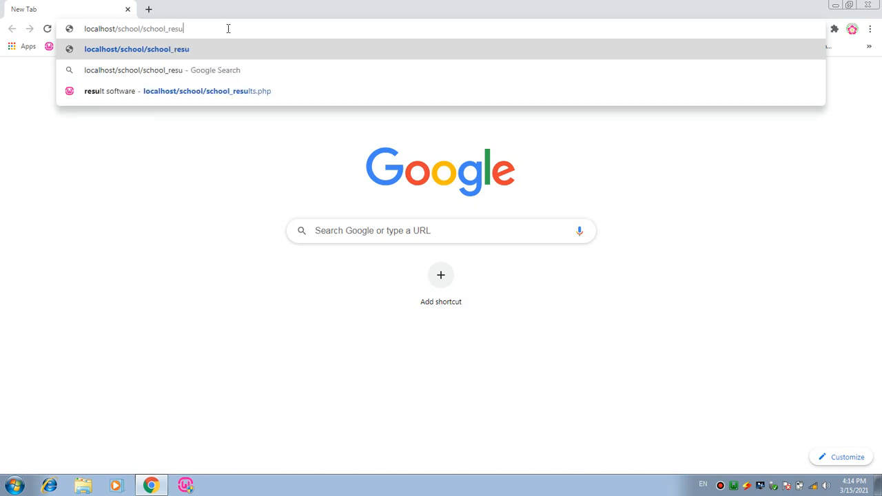
text(lts.php)
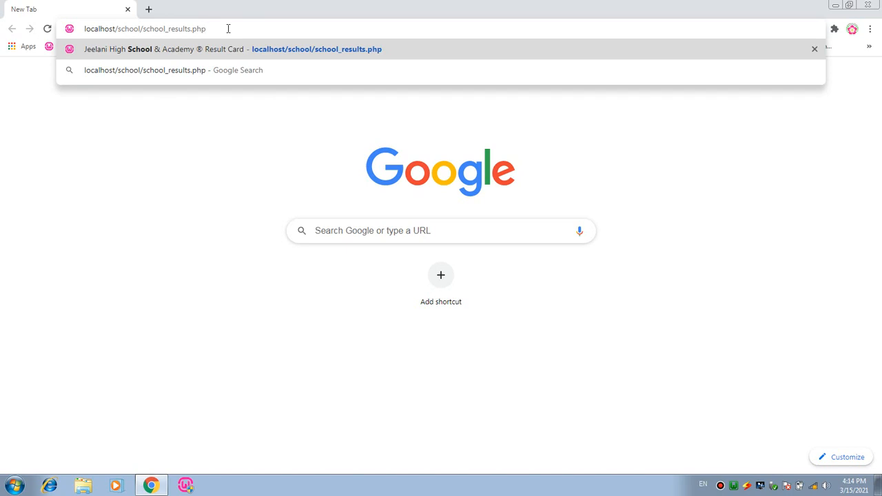
key(Return)
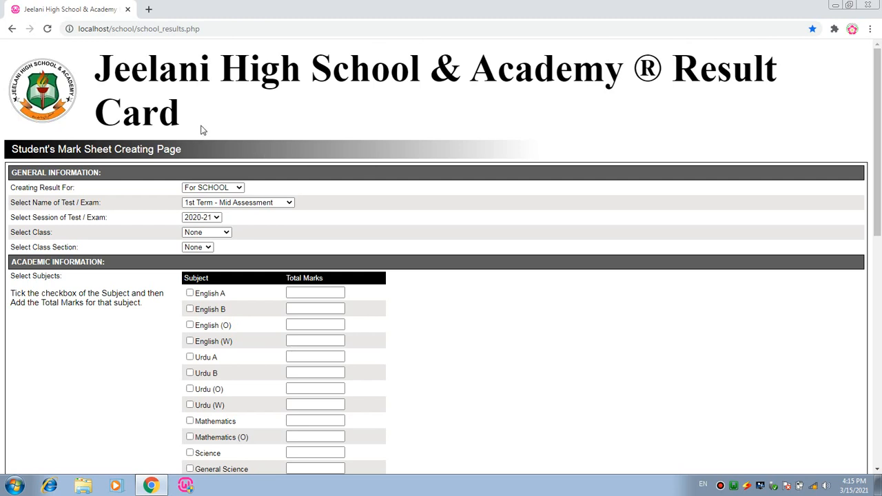
Step: In the general information, choose For SCHOOL as the result type, Annual Term Exams as the exam and 2020-21 as the session
scroll(198, 131, down, 1)
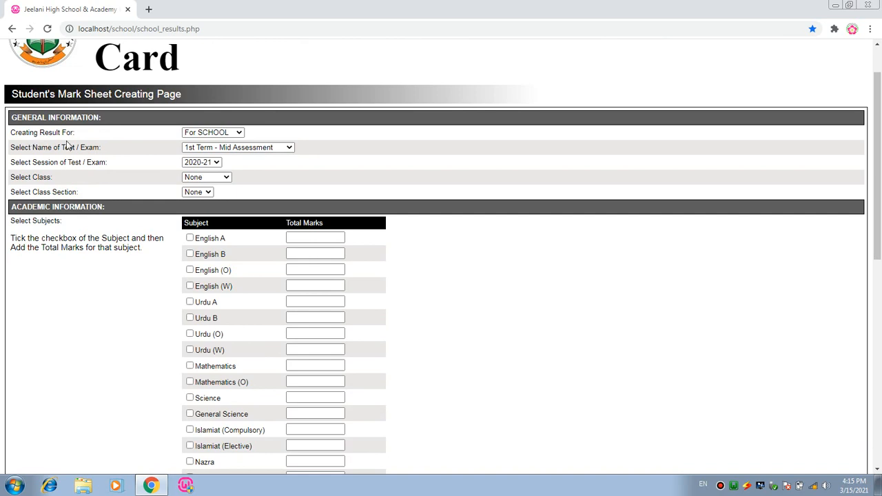
click(219, 134)
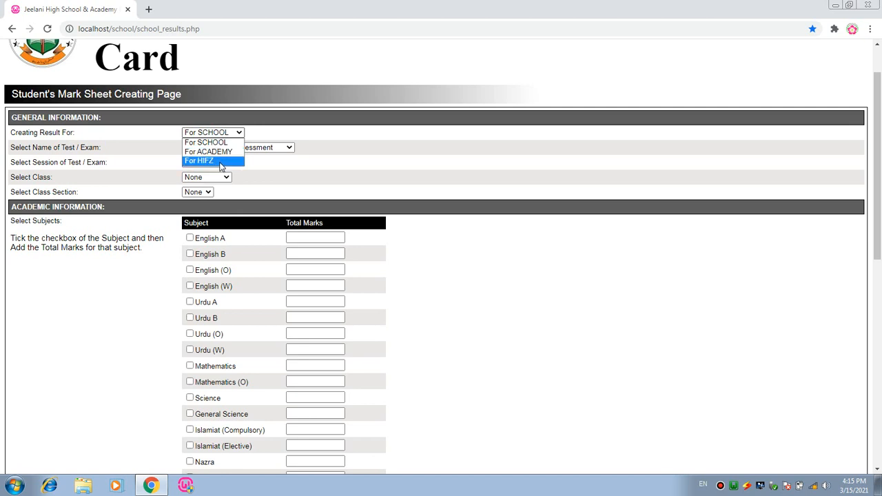
click(221, 144)
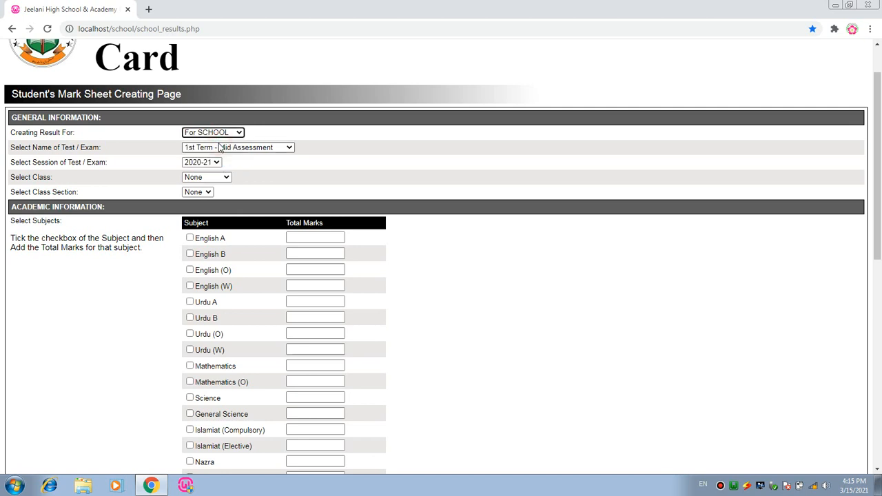
click(92, 151)
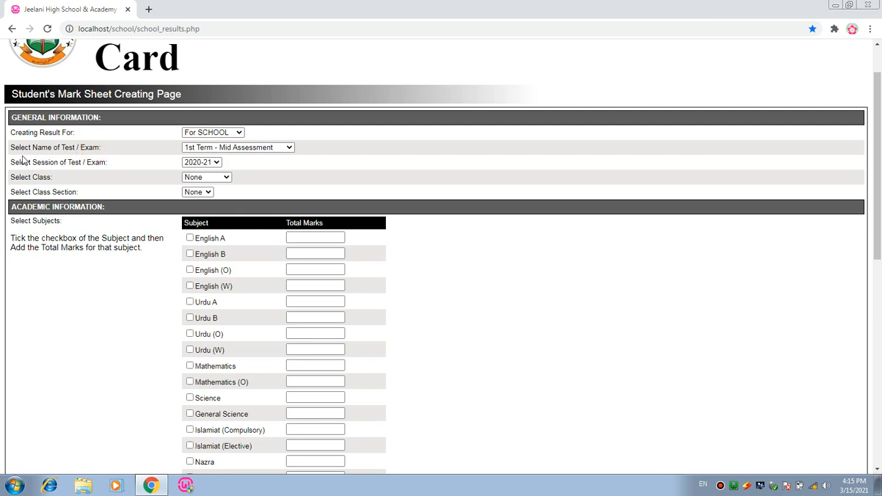
click(262, 150)
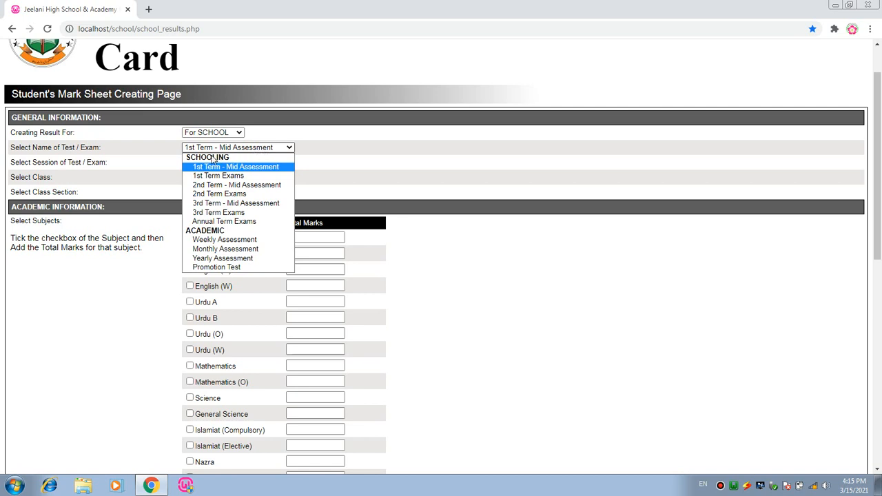
click(235, 221)
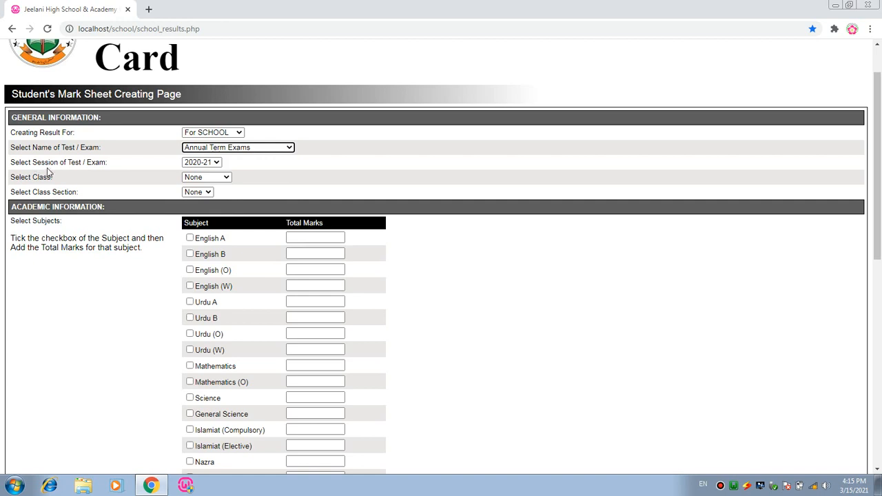
click(211, 162)
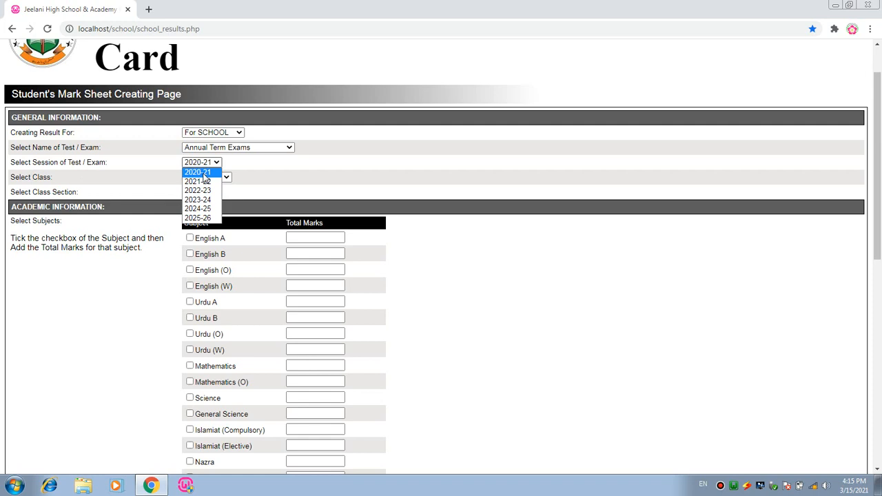
click(199, 172)
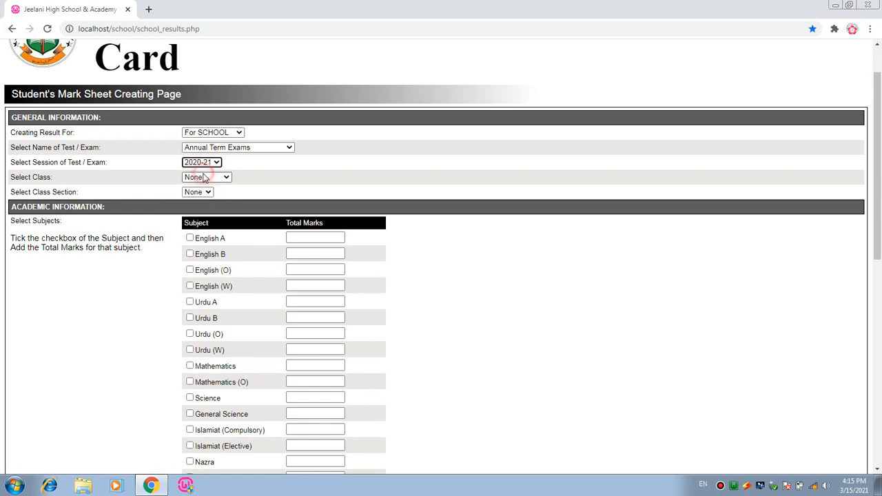
Step: Set the mark sheet's class to Class 6 and its class section to Tipu
click(62, 178)
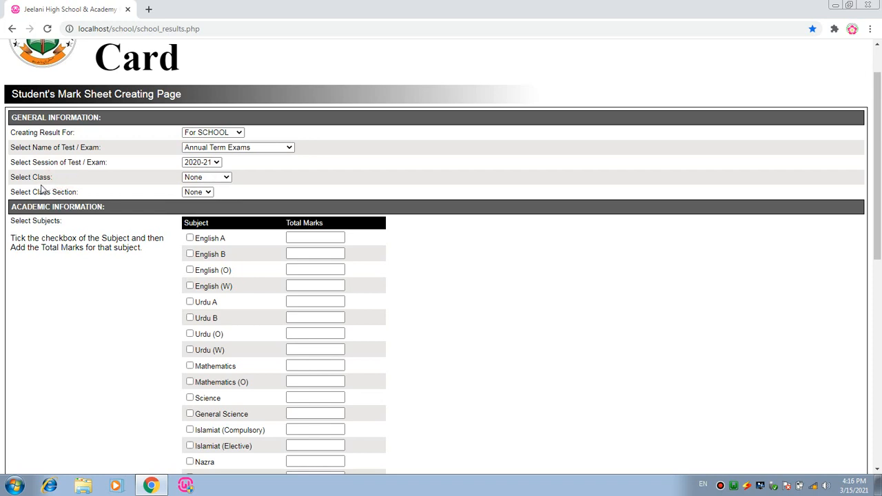
click(212, 178)
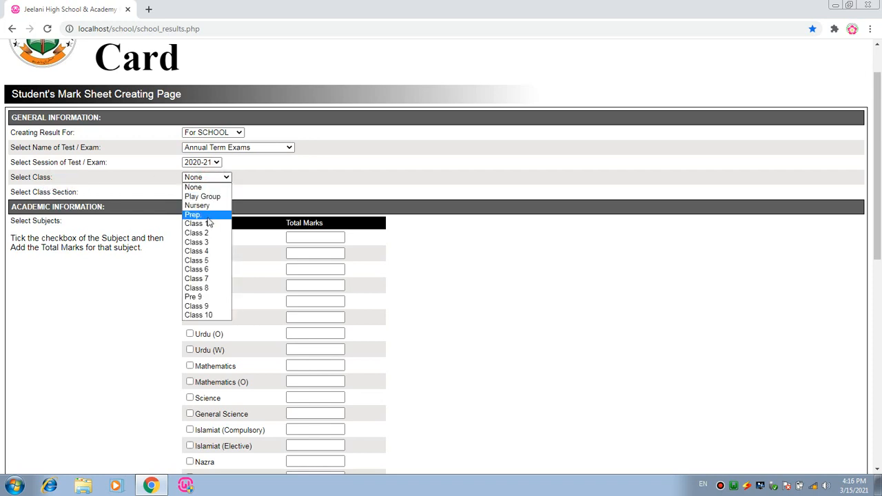
click(208, 270)
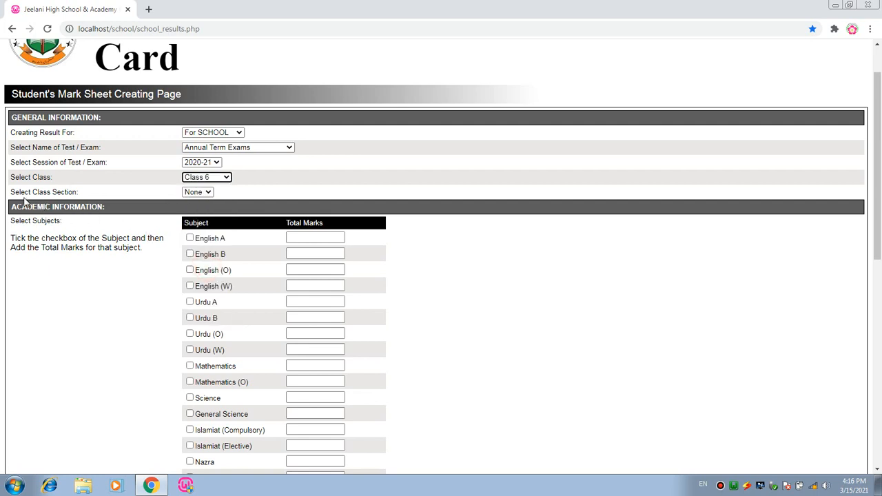
click(197, 193)
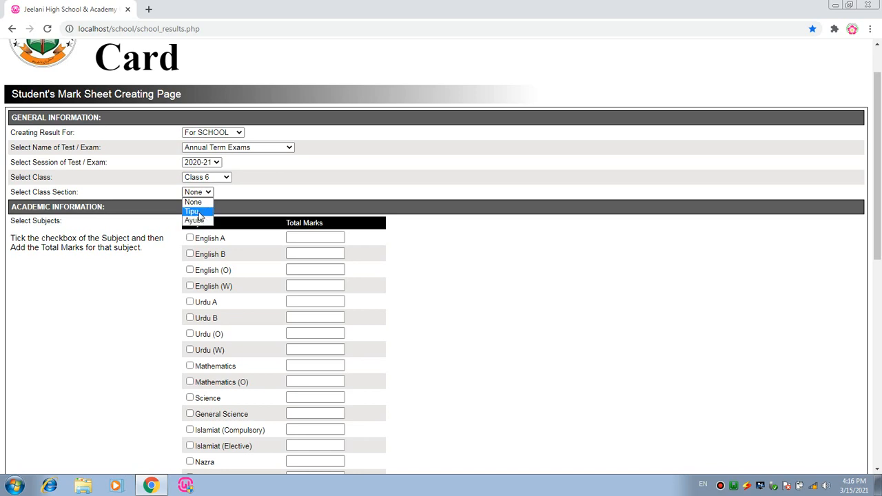
click(196, 212)
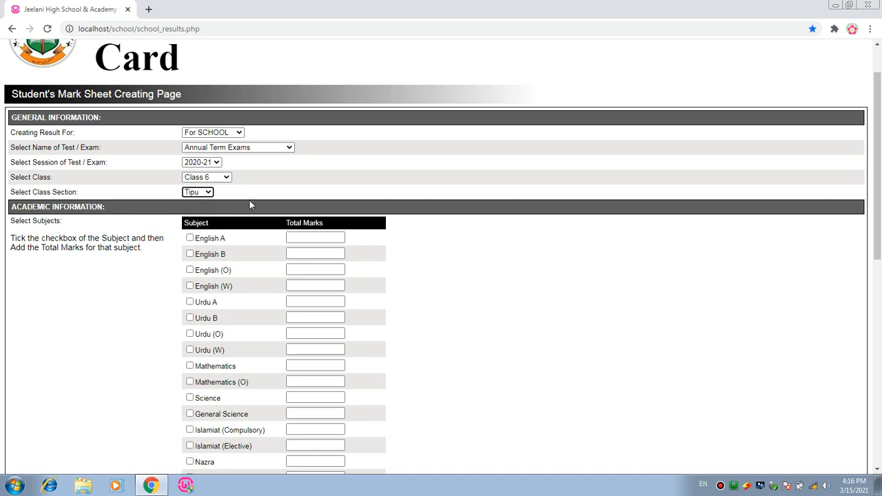
scroll(252, 200, down, 1)
scroll(254, 200, down, 1)
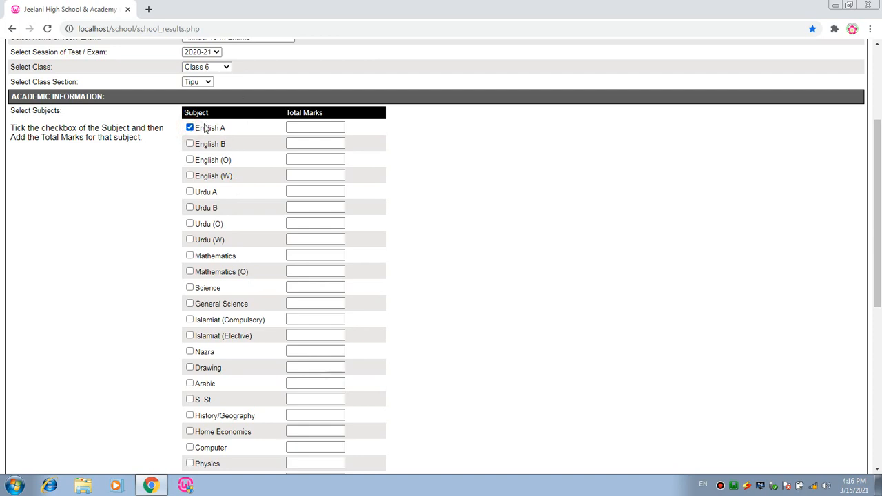
click(302, 128)
click(210, 129)
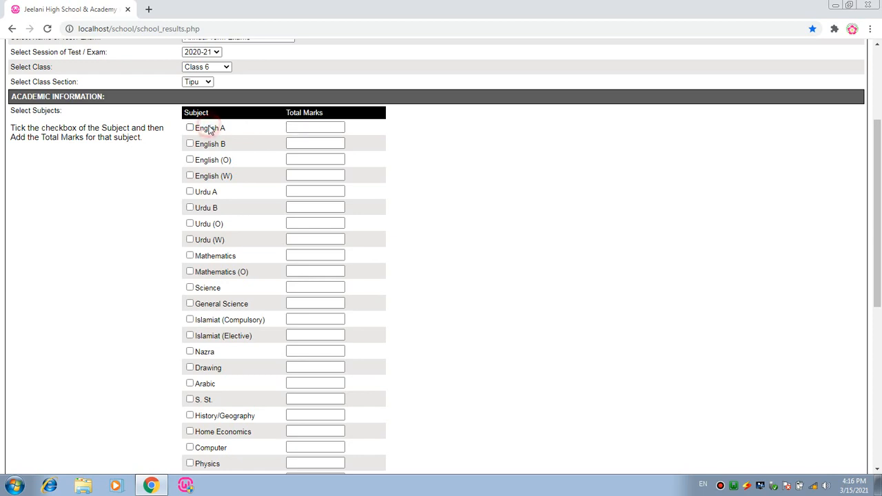
Step: Include the subject English (W) in the mark sheet with total marks of 100
click(212, 178)
click(308, 176)
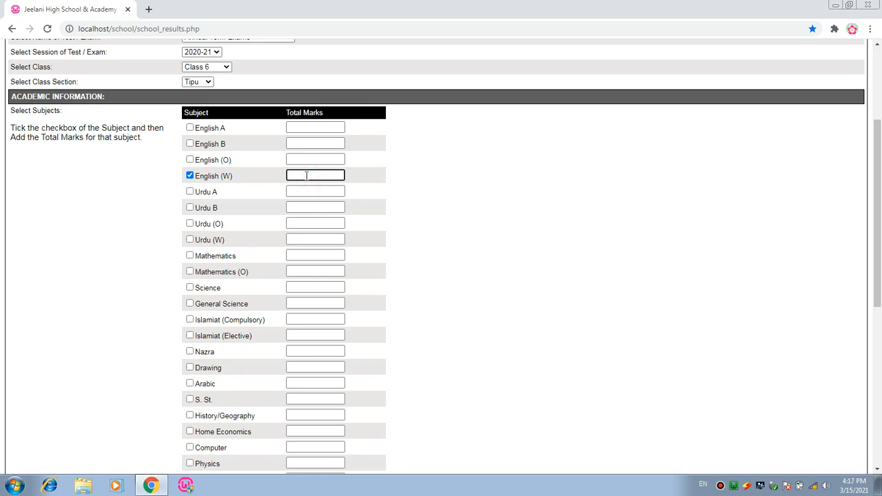
text(100)
Step: Include the subject Urdu (W) in the mark sheet with total marks of 100
scroll(306, 175, down, 1)
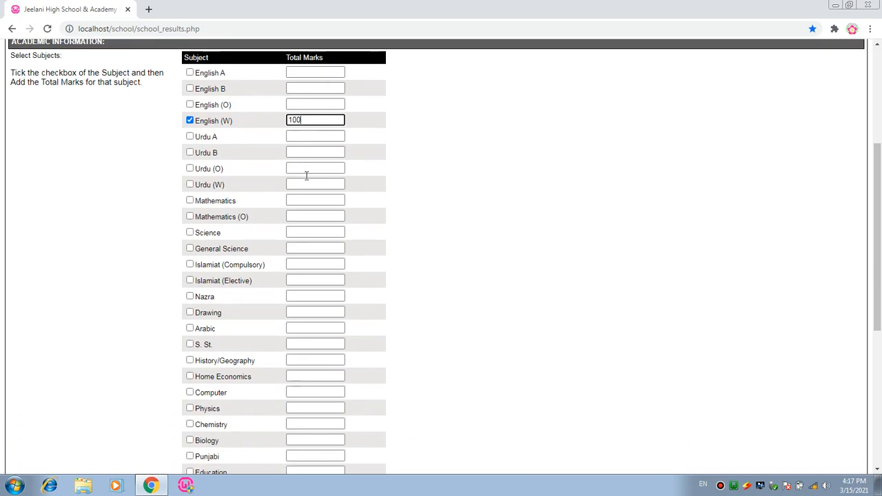
click(216, 191)
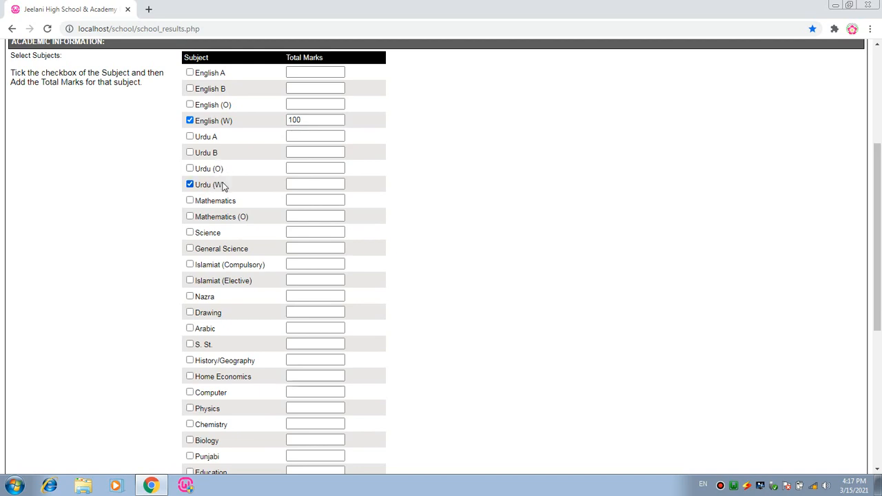
click(310, 186)
click(310, 187)
text(100)
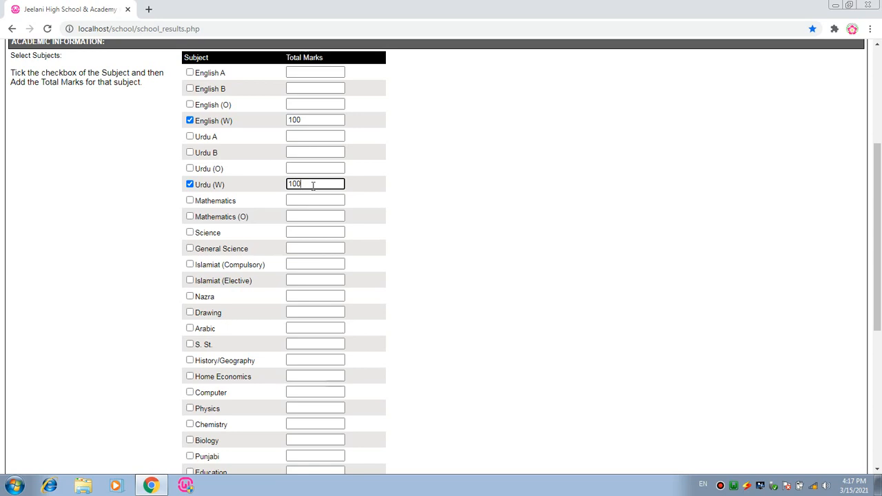
Step: Include the subject Mathematics in the mark sheet with total marks of 100
scroll(313, 187, down, 1)
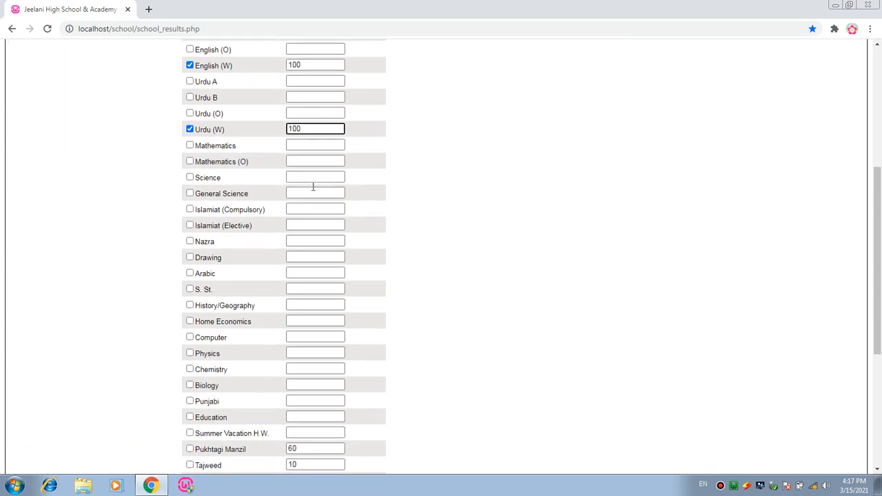
click(218, 149)
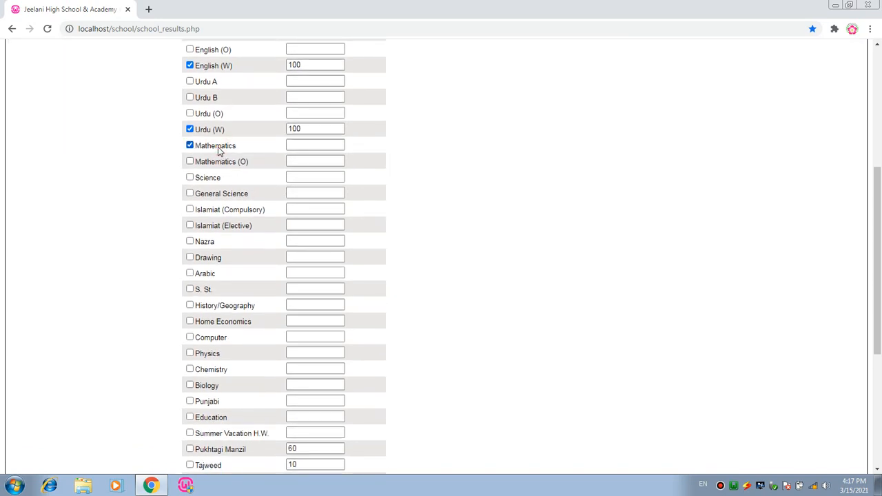
click(310, 145)
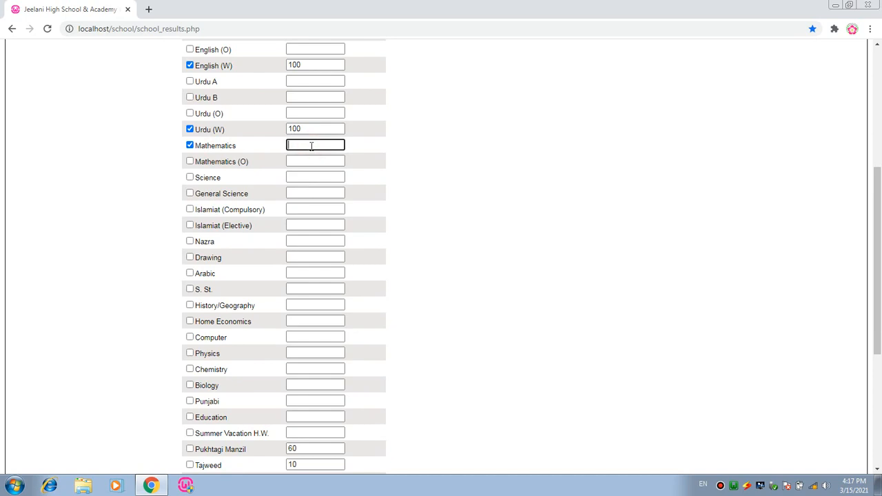
text(100)
scroll(311, 145, down, 1)
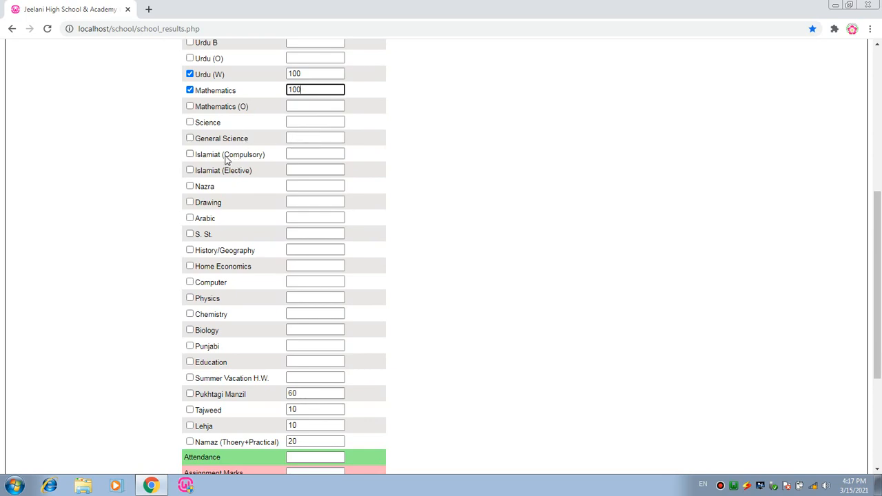
Step: Include the subject Islamiat (Compulsory) in the mark sheet with total marks of 75
click(227, 155)
click(292, 156)
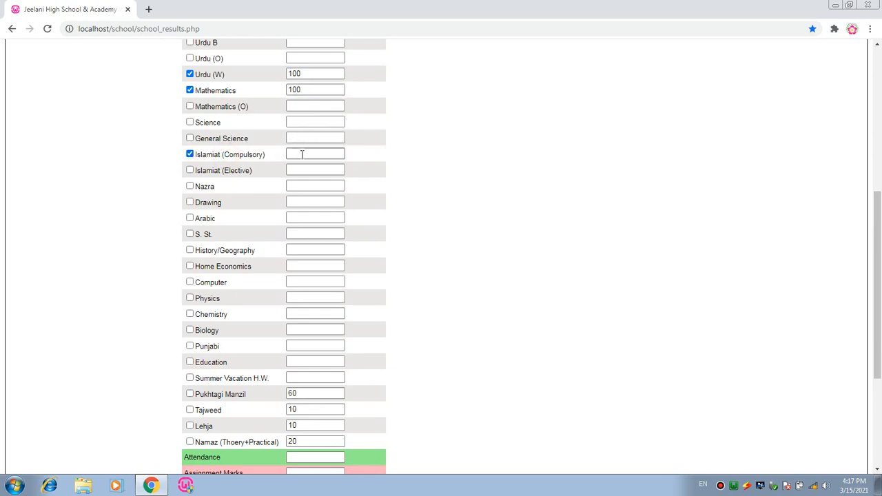
click(302, 154)
text(75)
Step: Include the subject Nazra in the mark sheet with total marks of 50
click(208, 191)
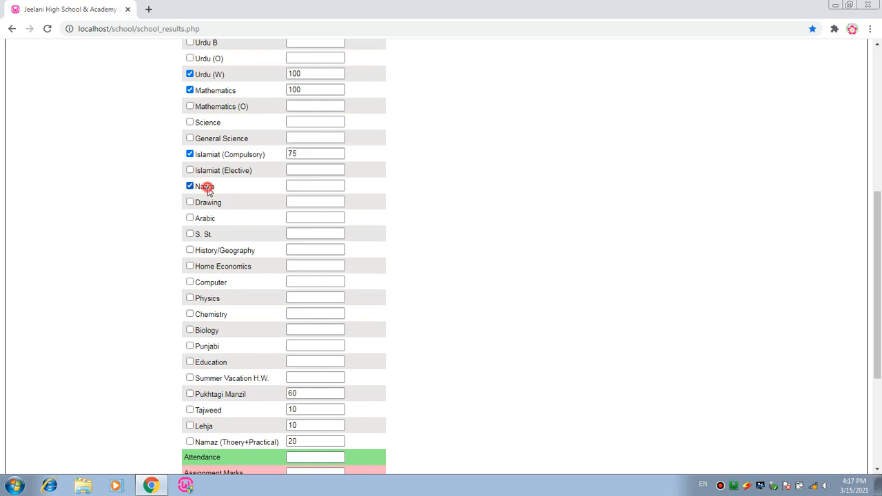
click(307, 186)
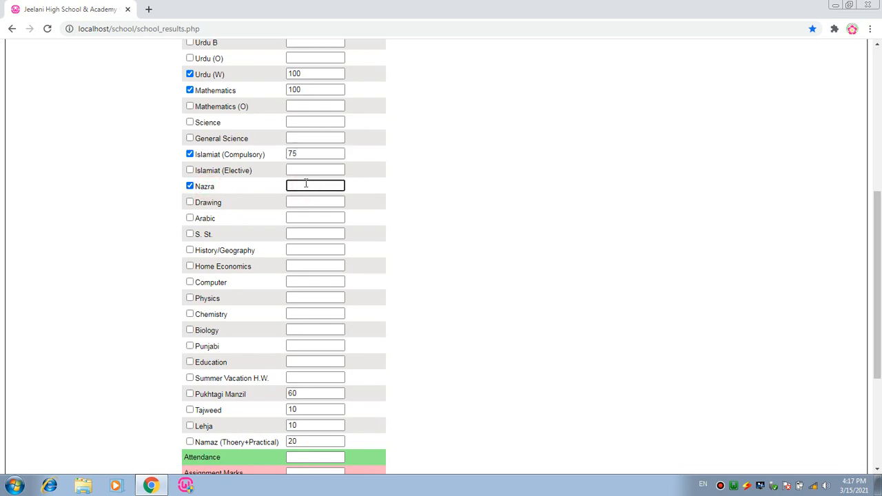
text(50)
Step: Include the subject History/Geography in the mark sheet with total marks of 75
scroll(301, 181, down, 2)
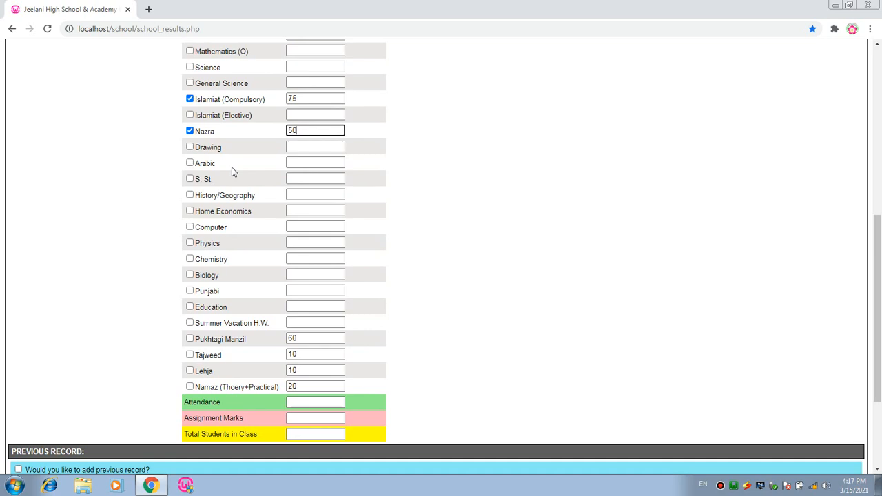
click(233, 199)
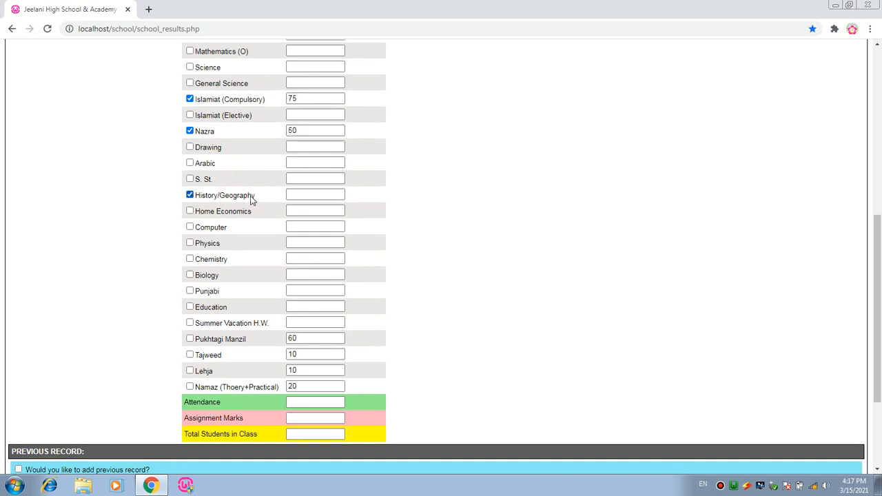
click(310, 195)
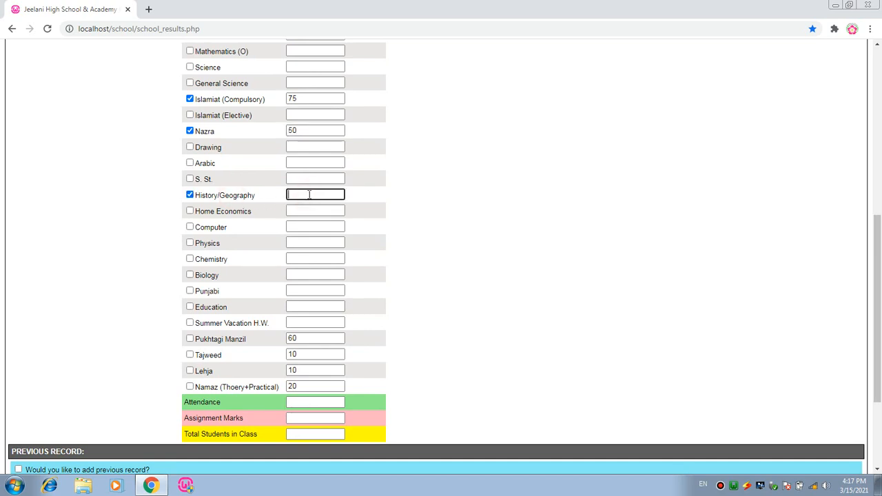
text(75)
Step: Set the mark sheet's total attendance to 50
scroll(303, 193, down, 3)
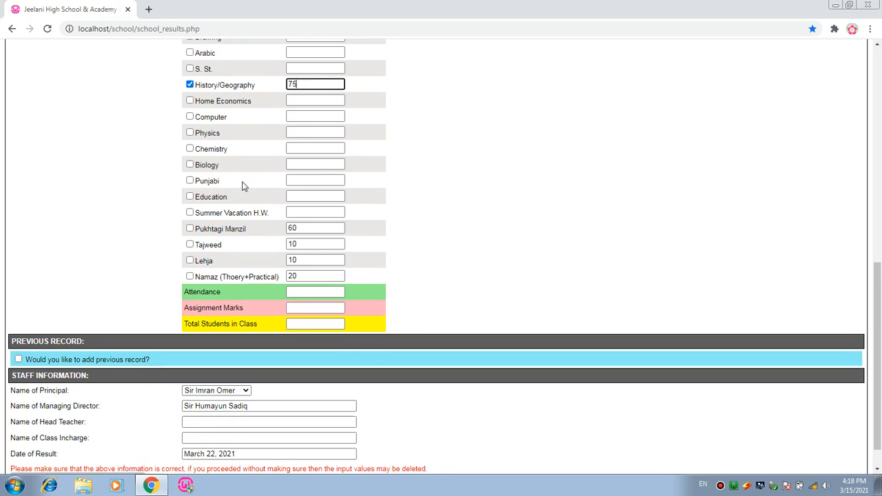
scroll(248, 184, down, 1)
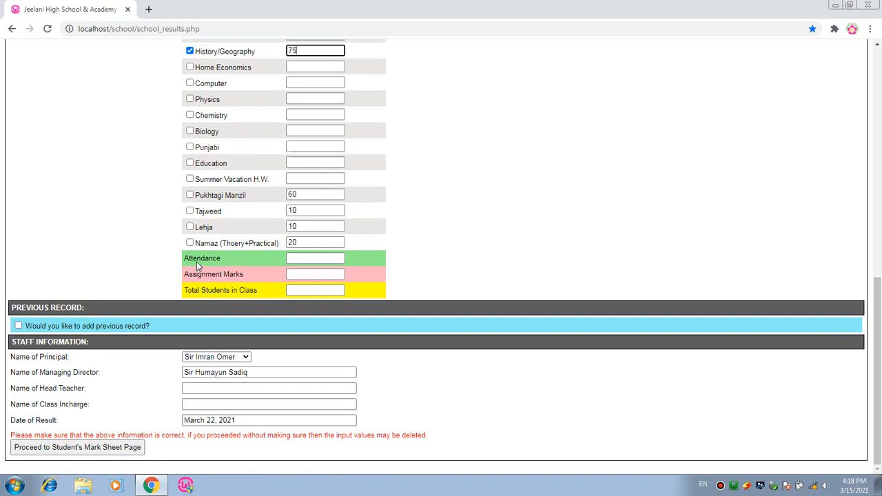
click(316, 259)
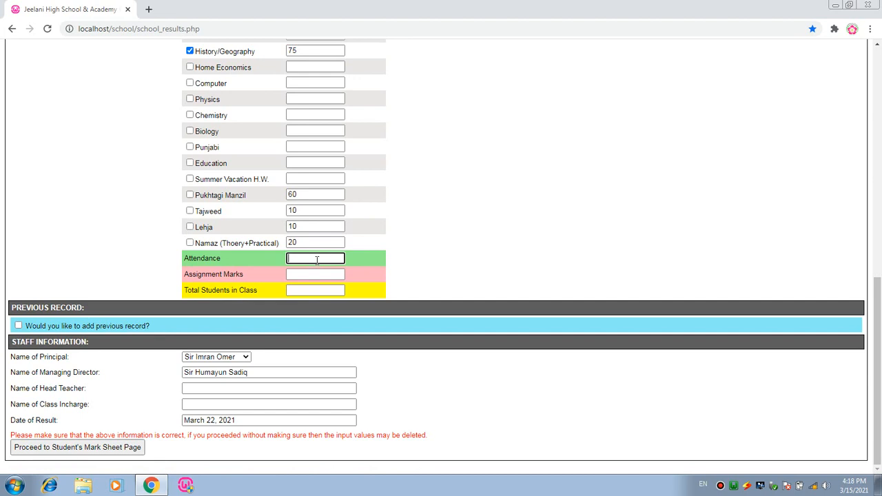
text(50)
Step: Set the total assignment marks to 480 and the total students in class to 25
click(307, 275)
text(4)
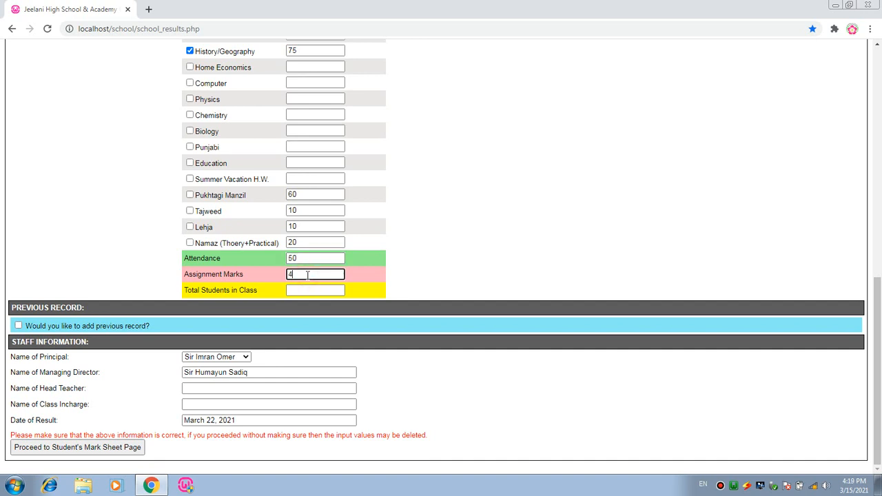
text(80)
click(303, 289)
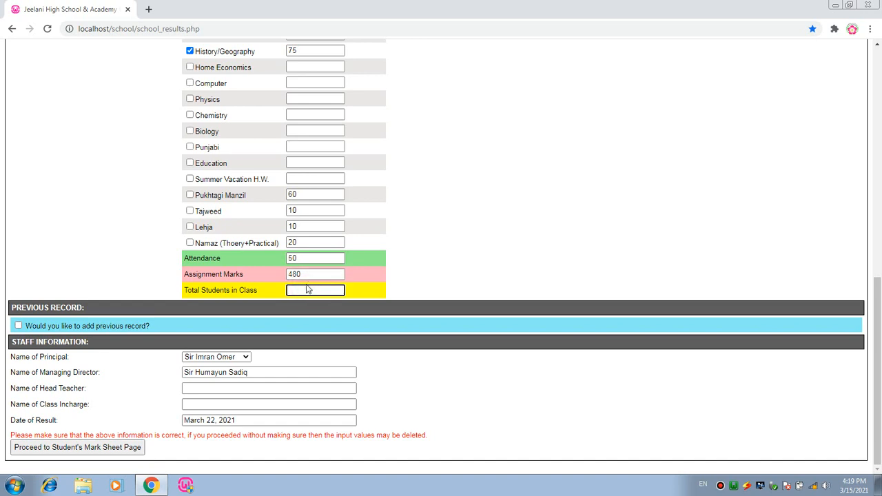
text(25)
click(41, 329)
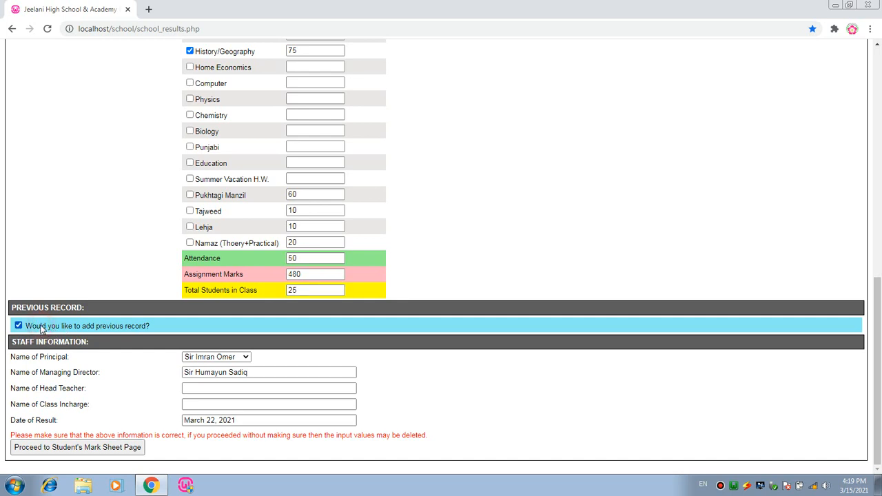
click(41, 328)
click(217, 357)
click(217, 357)
click(221, 372)
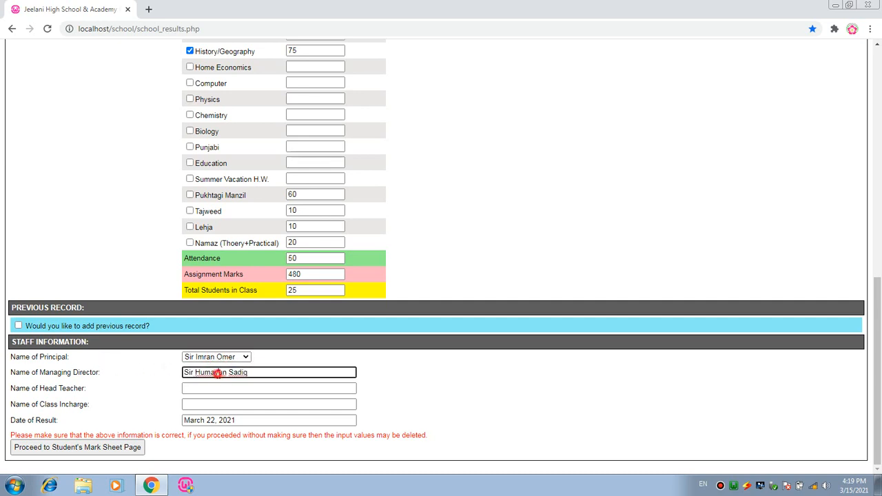
click(253, 372)
Step: Enter the head teacher's name and the class incharge's name in the staff information
click(209, 389)
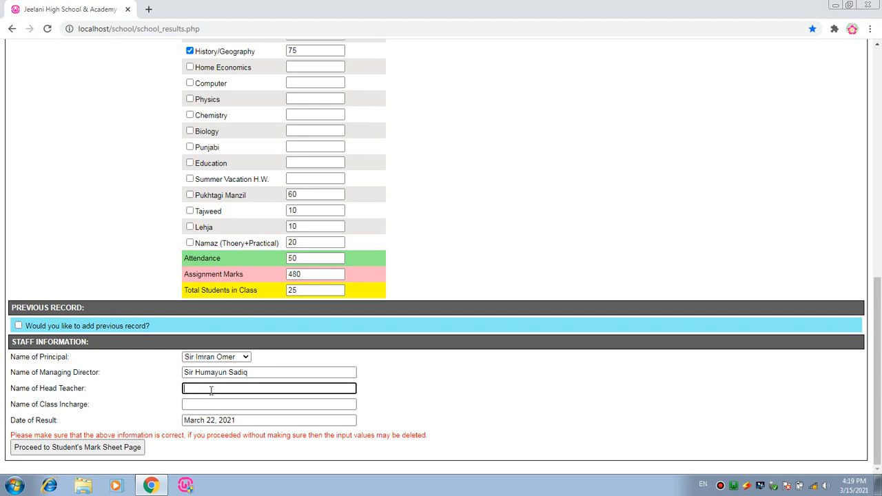
text(Miss S)
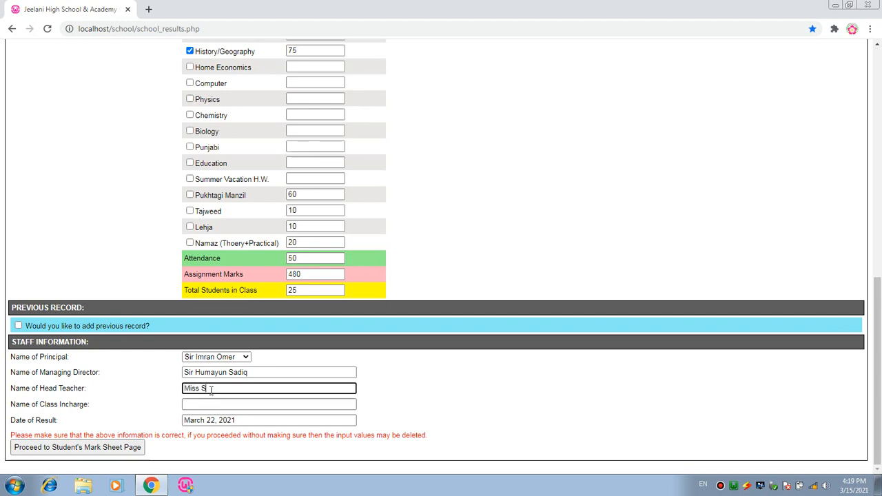
text(arwat)
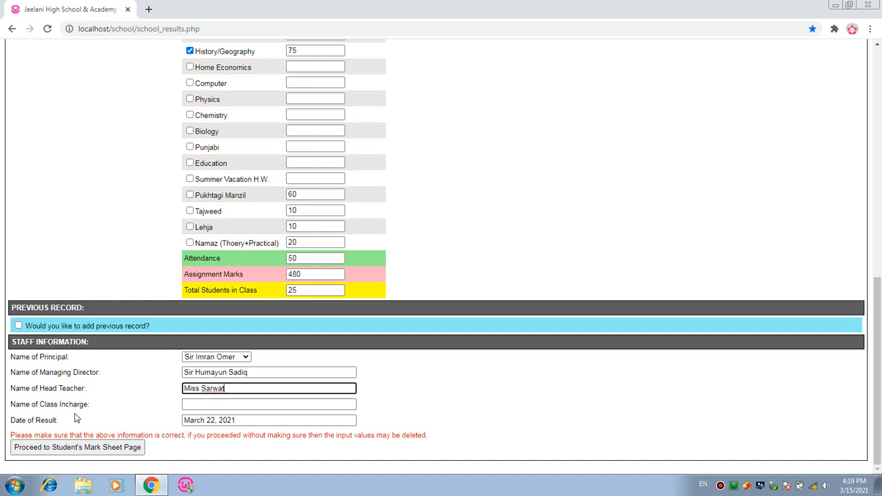
click(209, 405)
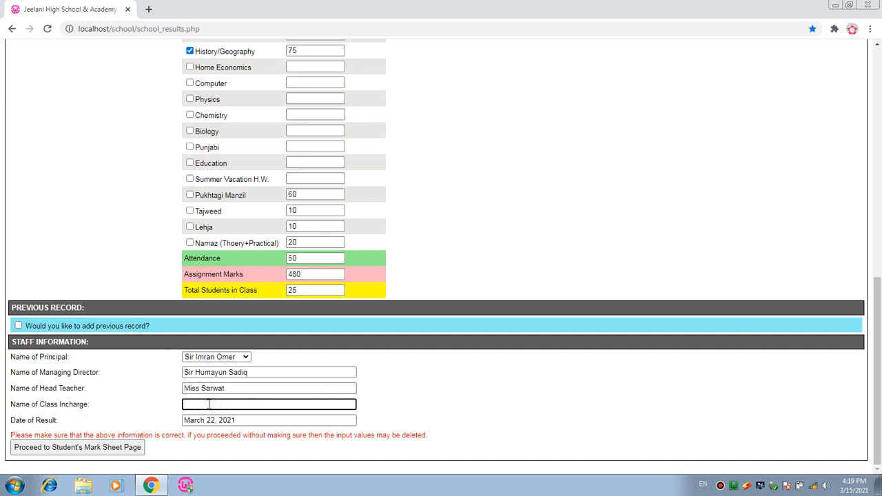
text(Miss Fozia)
double_click(207, 404)
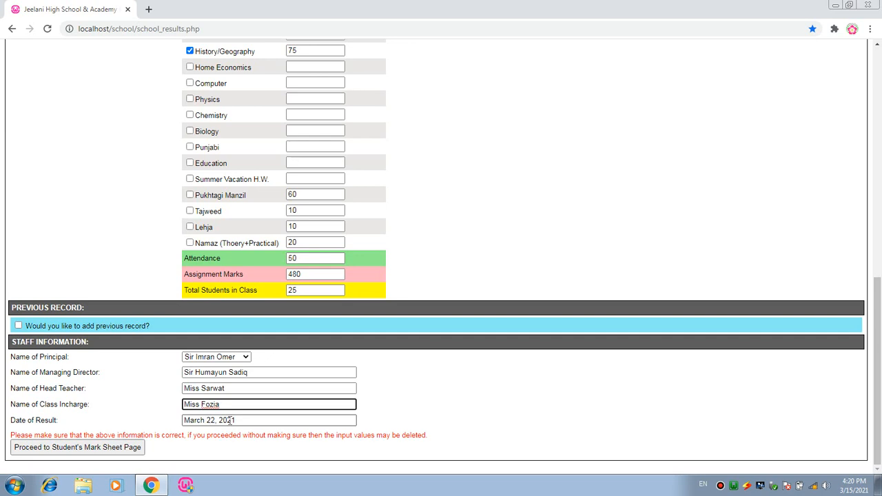
drag(236, 420, 183, 422)
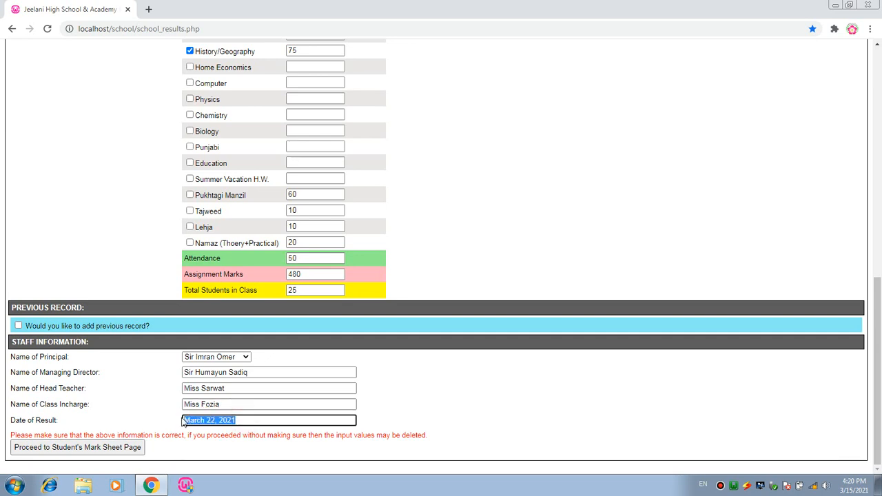
click(184, 422)
click(252, 421)
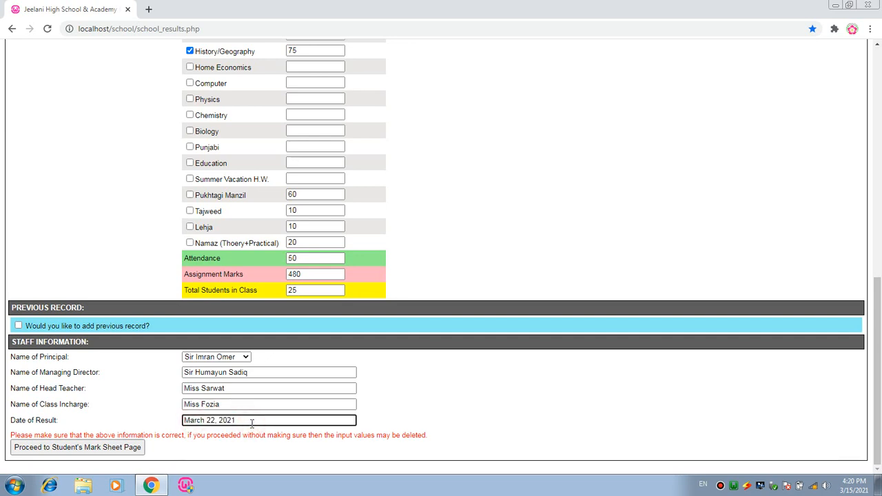
double_click(210, 420)
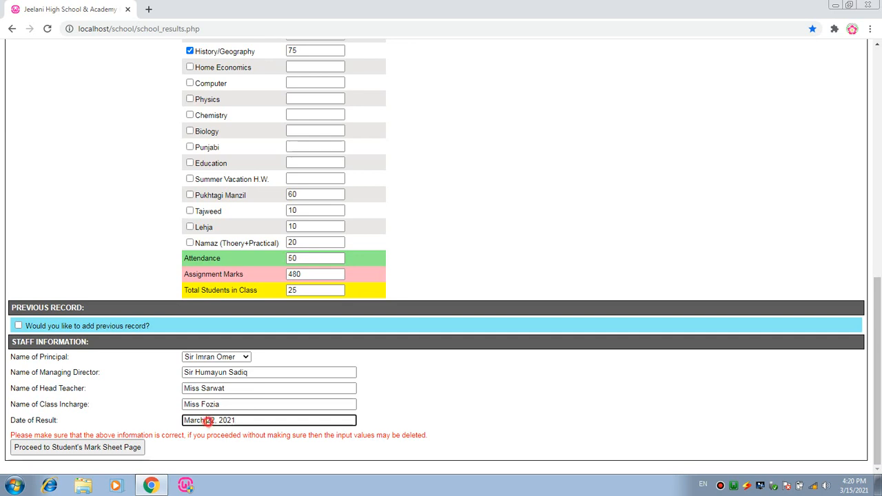
click(242, 421)
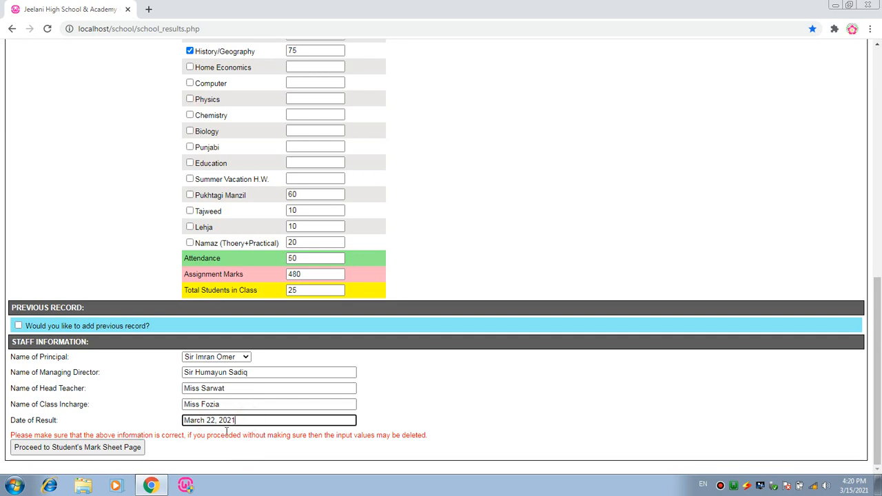
Step: Check the entered subjects, marks and staff details, and proceed to the student's mark sheet page
scroll(374, 350, up, 8)
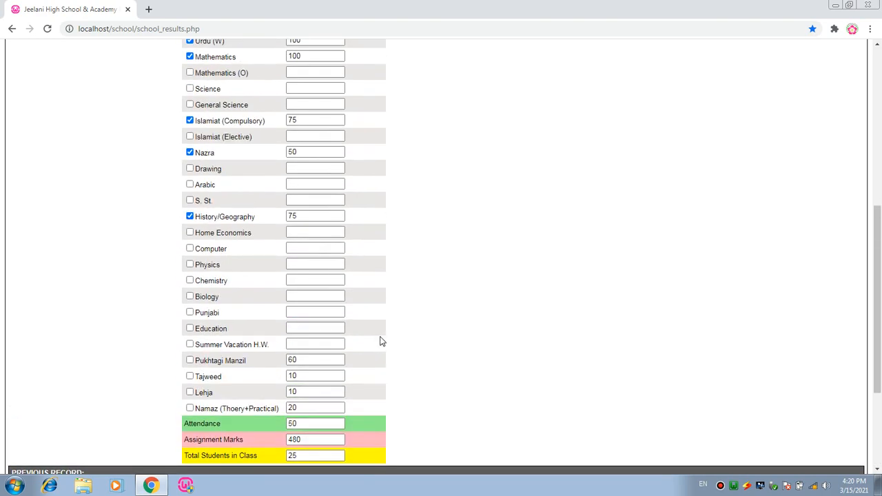
scroll(395, 327, down, 8)
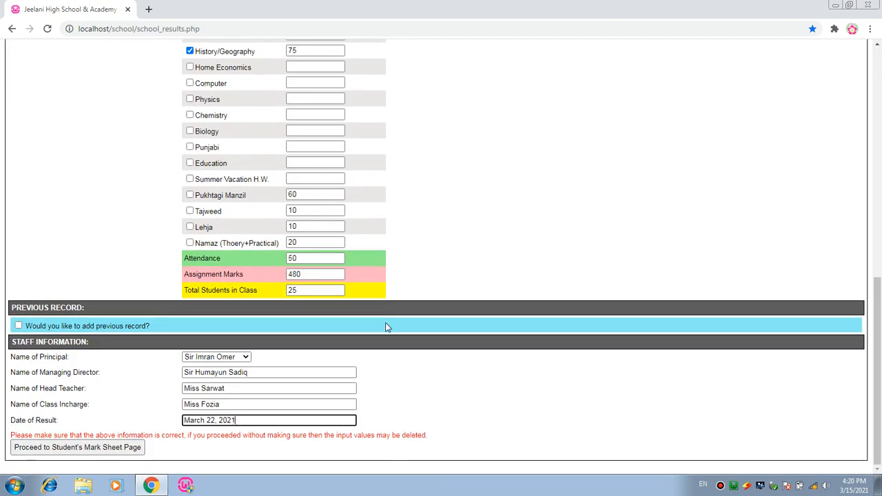
scroll(393, 327, up, 6)
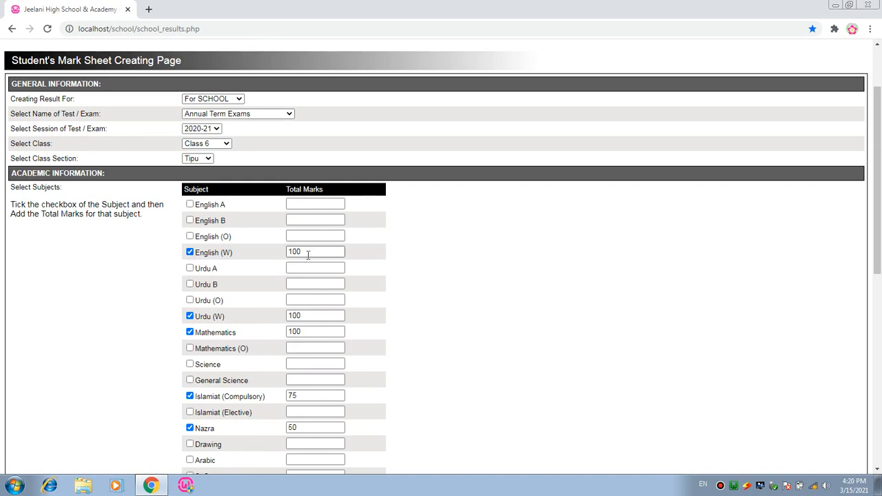
scroll(307, 255, down, 2)
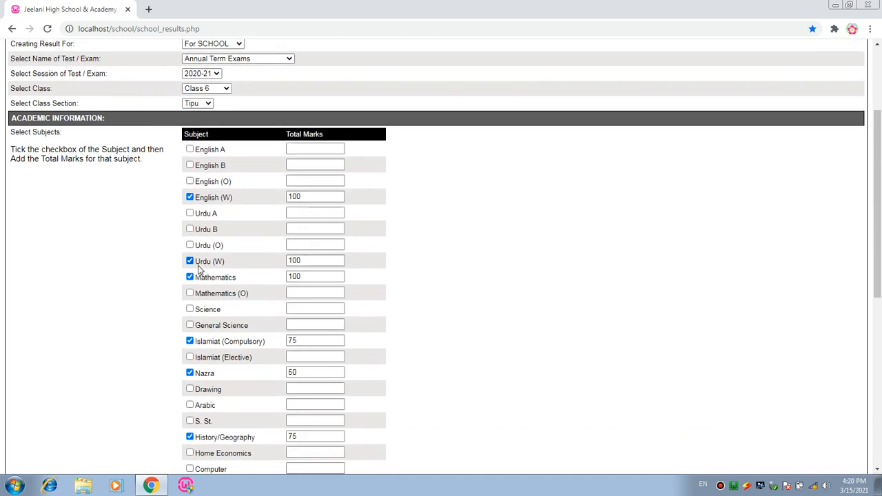
scroll(252, 306, down, 1)
scroll(252, 303, down, 3)
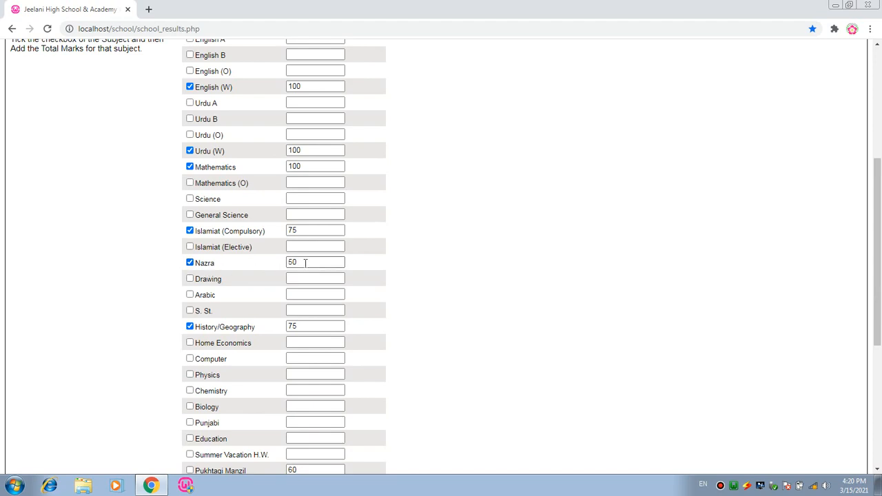
scroll(306, 263, down, 5)
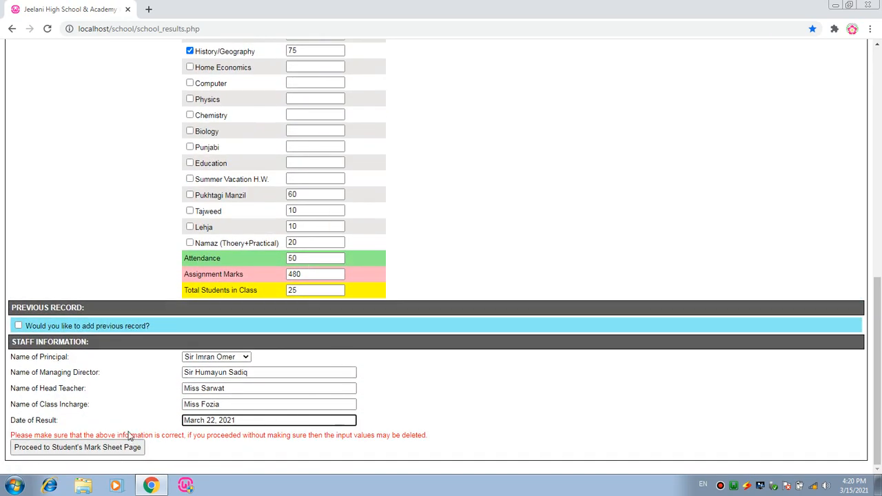
click(77, 447)
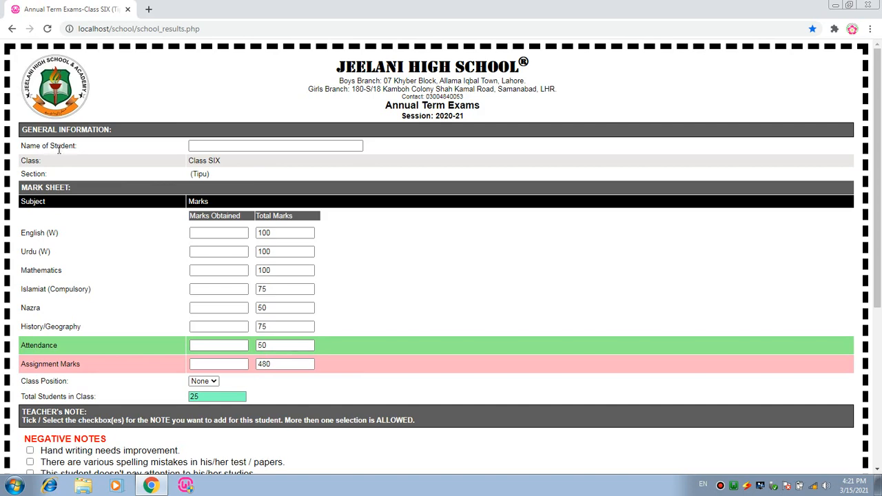
Step: Enter the student's name in the general information of the mark sheet
click(230, 147)
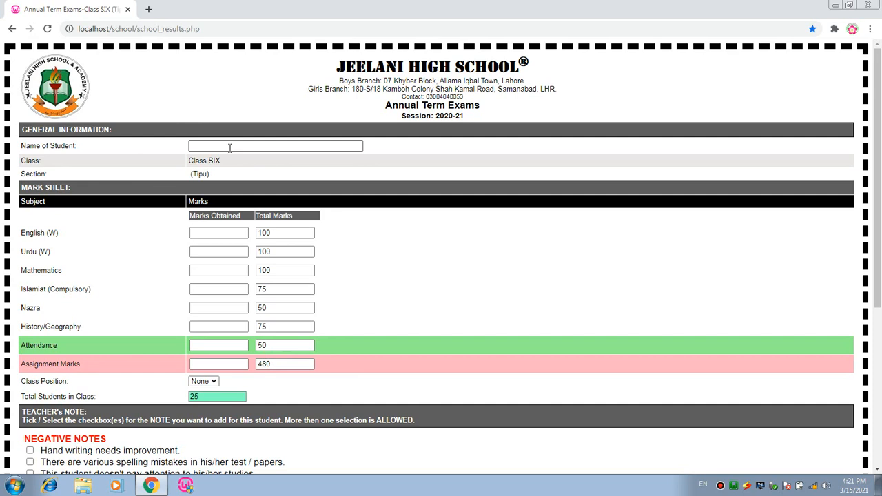
click(229, 147)
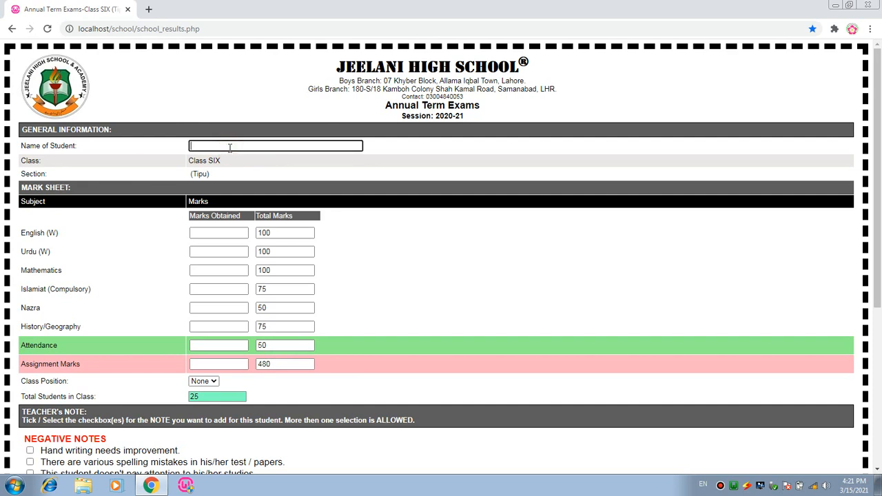
text(Abdullah)
scroll(229, 147, down, 1)
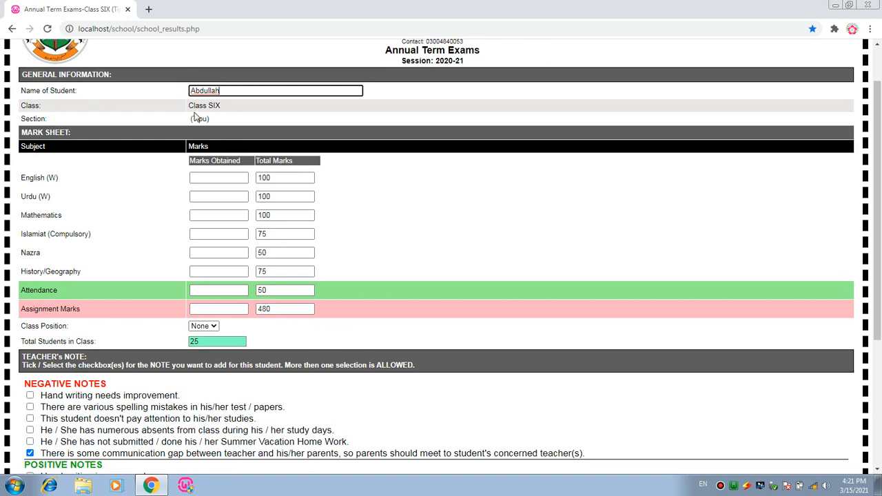
click(222, 107)
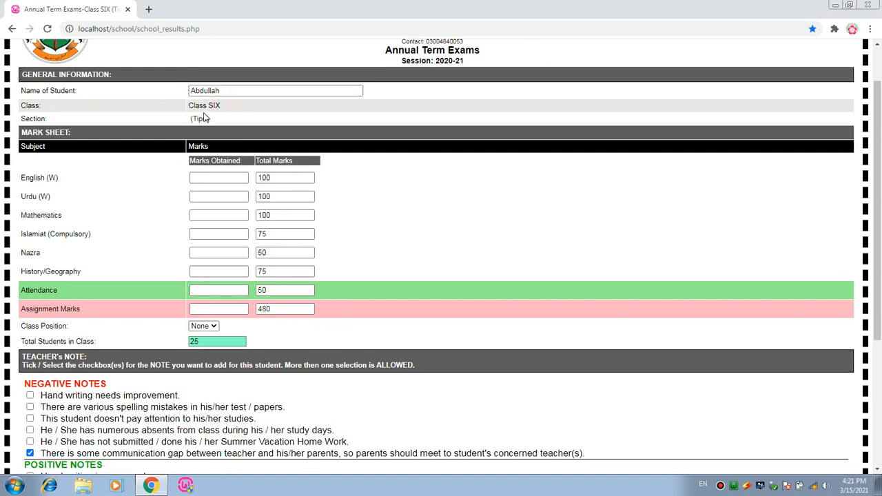
key(ctrl+l)
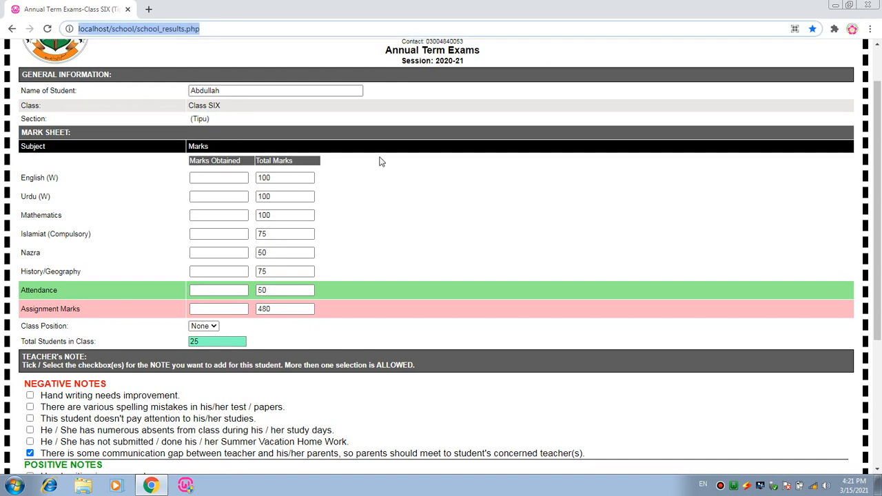
click(381, 162)
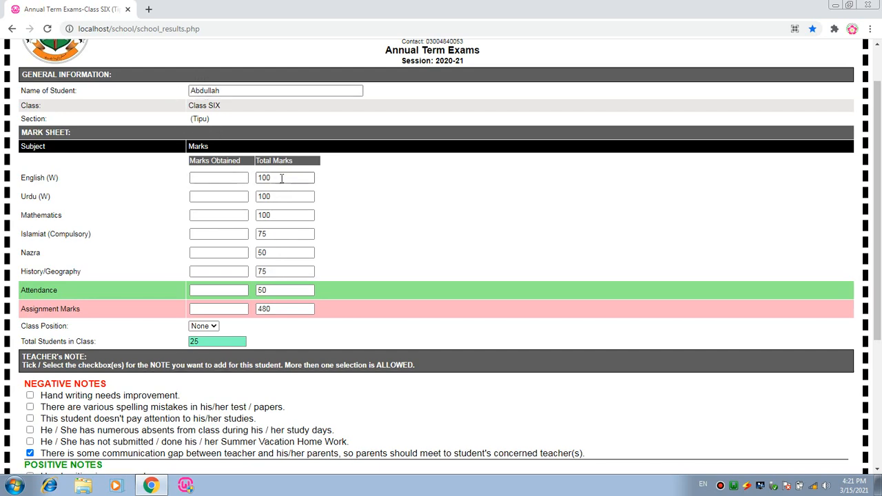
Step: Enter the student's obtained marks as 90 for English (W), 85 for Urdu (W) and 95 for Mathematics
click(230, 178)
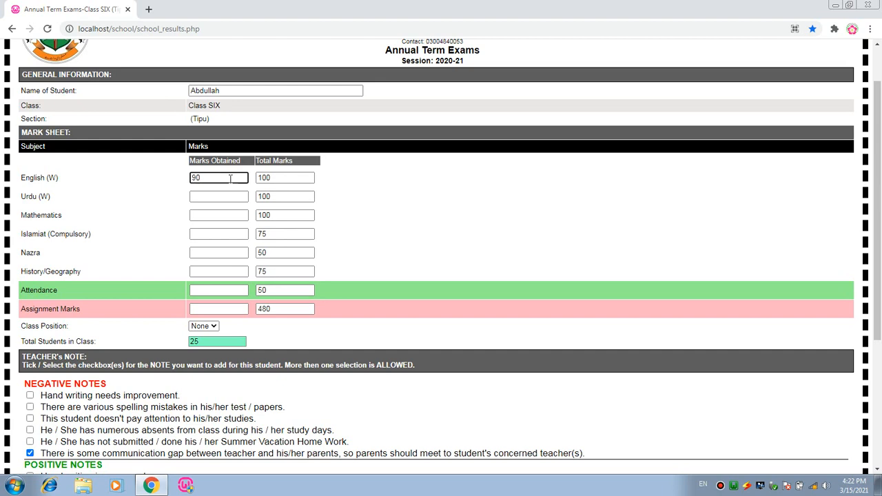
click(234, 197)
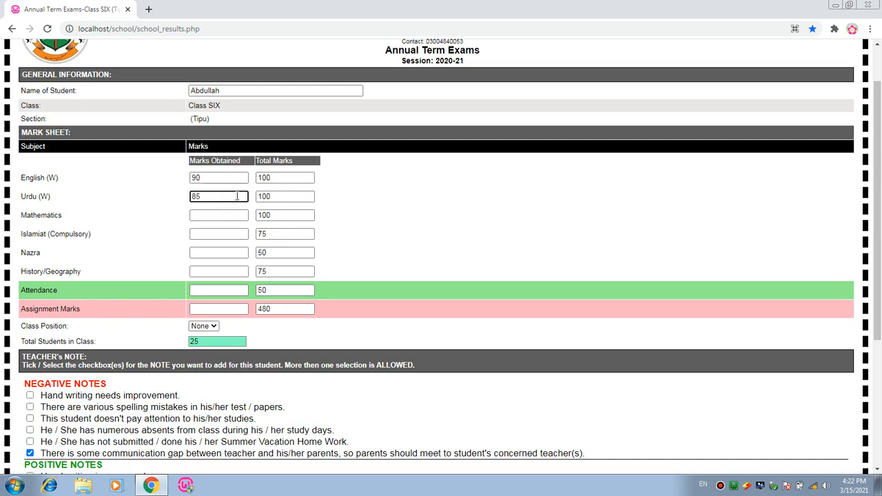
click(221, 213)
text(95)
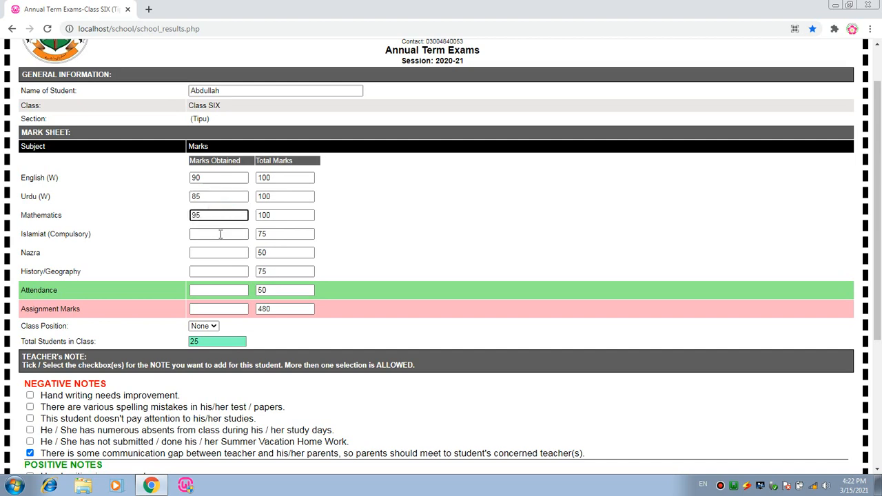
Step: Enter obtained marks of 65 for Islamiat (Compulsory), 40 for Nazra and 65 for History/Geography
click(220, 234)
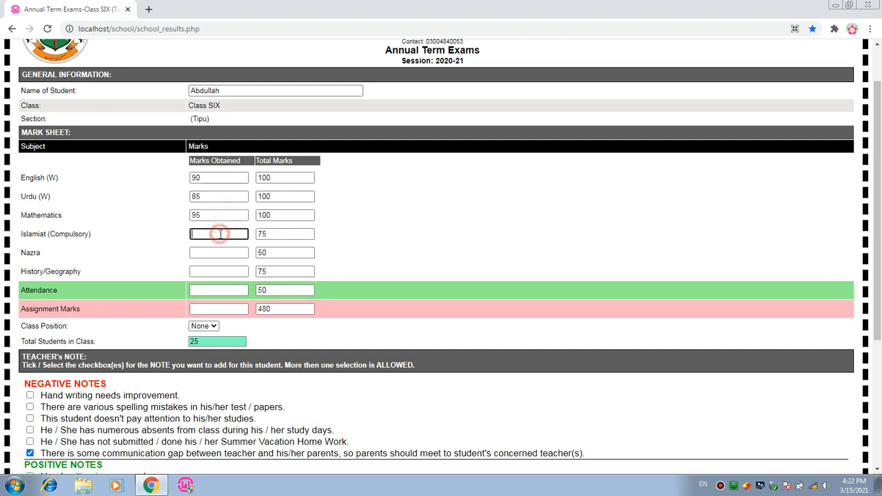
text(65)
click(218, 252)
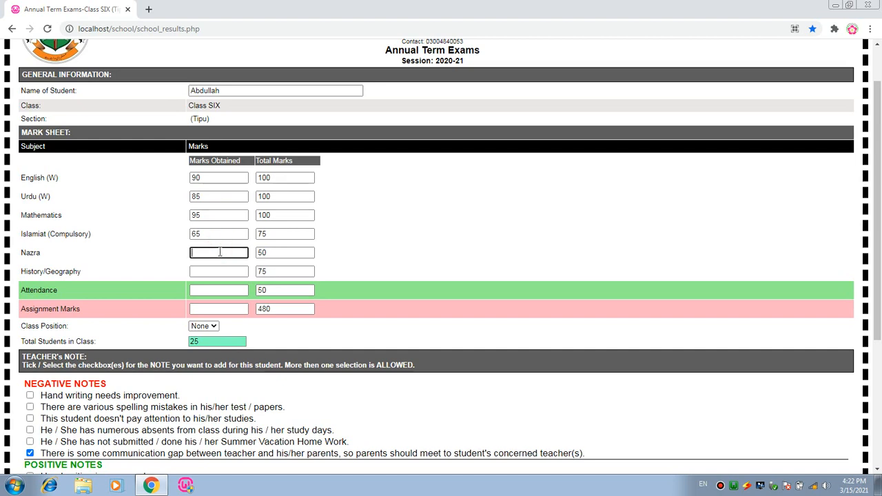
text(40)
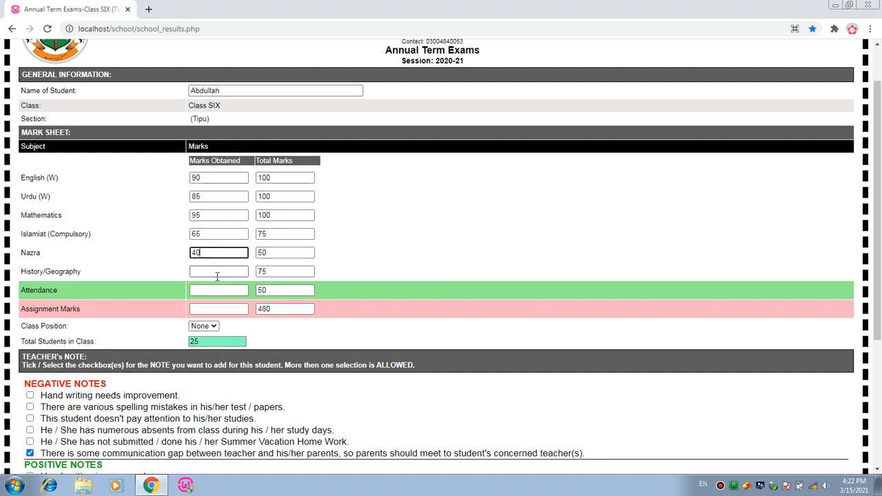
click(218, 272)
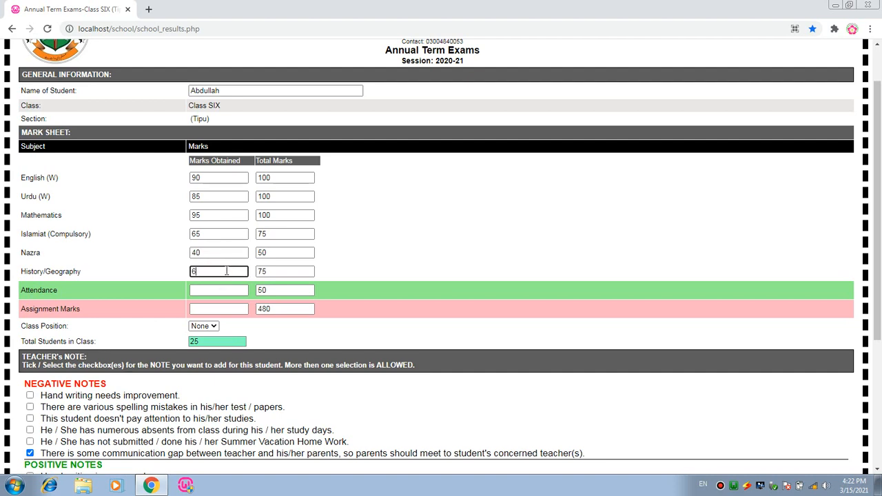
Step: Set the student's attendance to 43 and the obtained assignment marks to 450
click(221, 290)
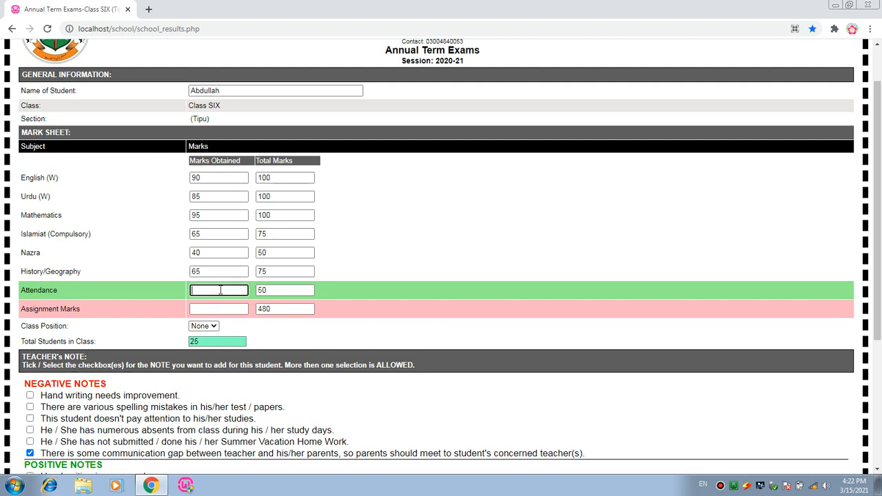
text(43)
click(216, 310)
key(ctrl+l)
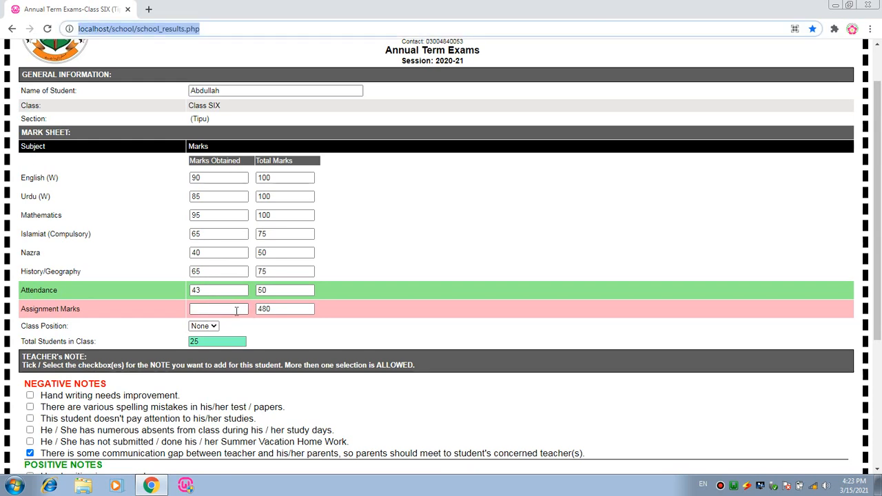
click(235, 310)
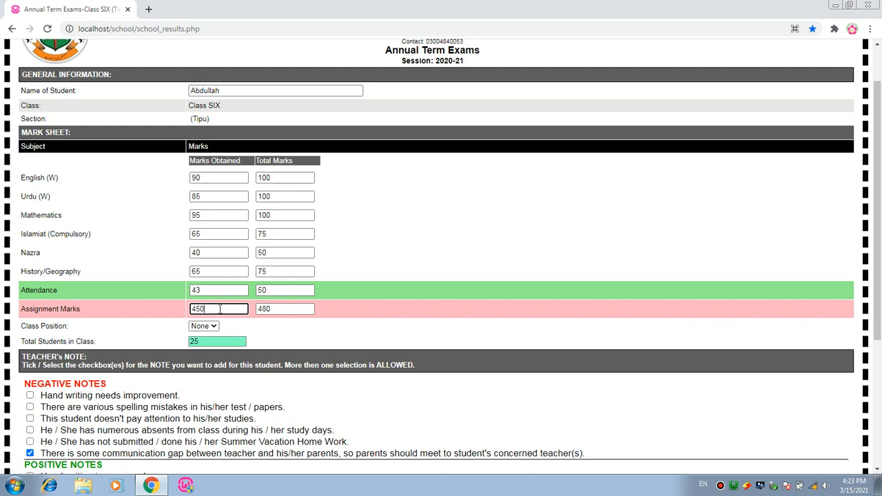
Step: Set the student's class position to 2nd and check the total students in class
scroll(220, 309, down, 3)
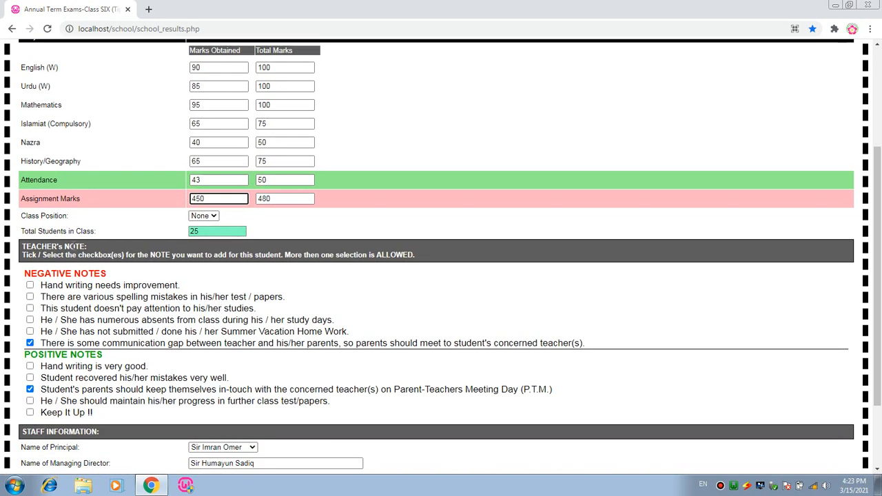
click(208, 217)
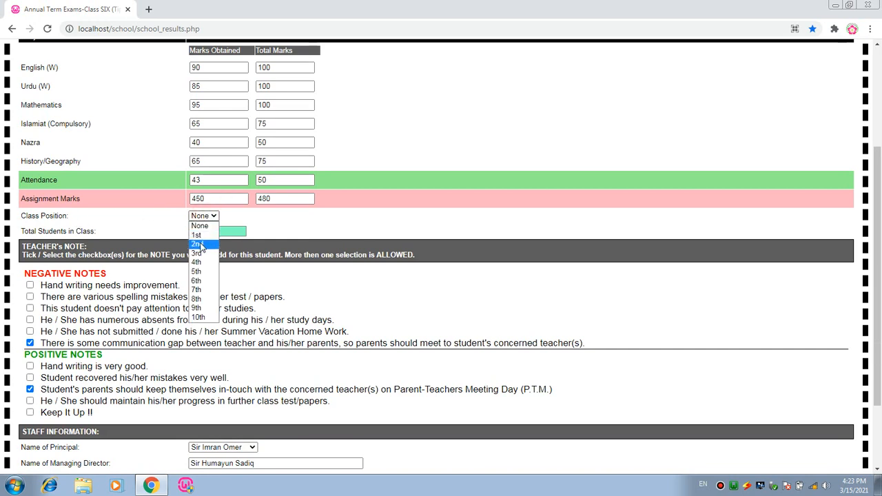
click(198, 245)
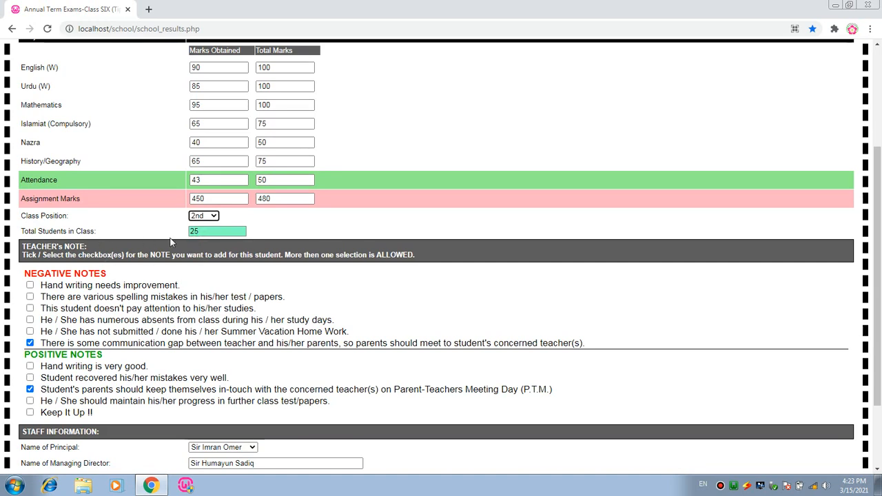
click(211, 233)
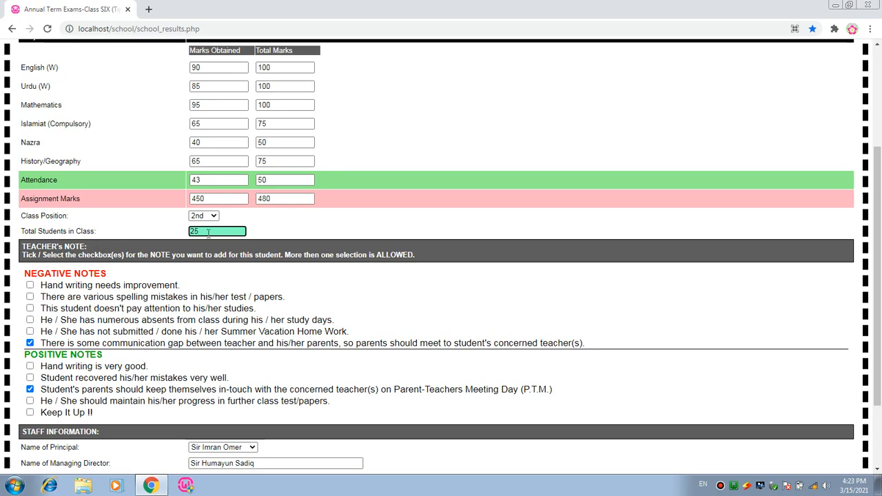
Step: Add the negative note about various spelling mistakes and the positive notes "Hand writing is very good." and "Keep It Up !!"
scroll(207, 232, down, 3)
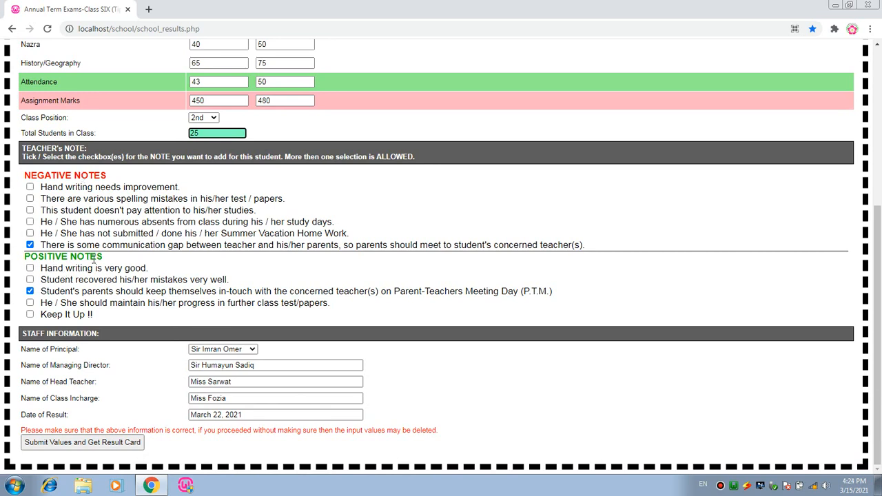
click(66, 201)
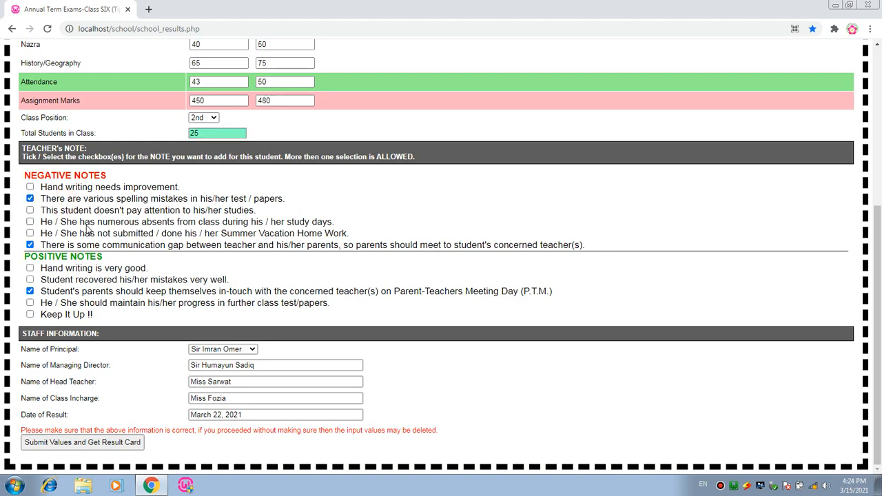
click(65, 271)
click(68, 315)
Step: Review the completed mark sheet and submit its values to generate the student's result card
scroll(149, 370, up, 3)
scroll(148, 368, up, 2)
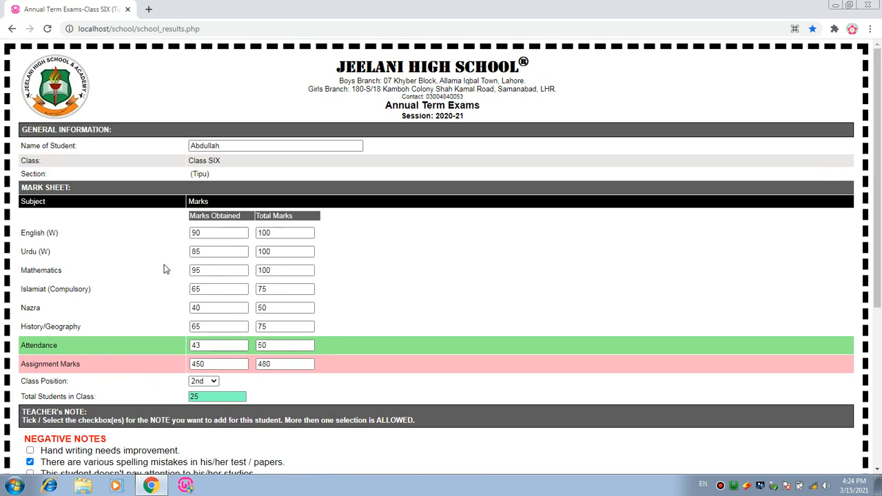
scroll(155, 300, down, 5)
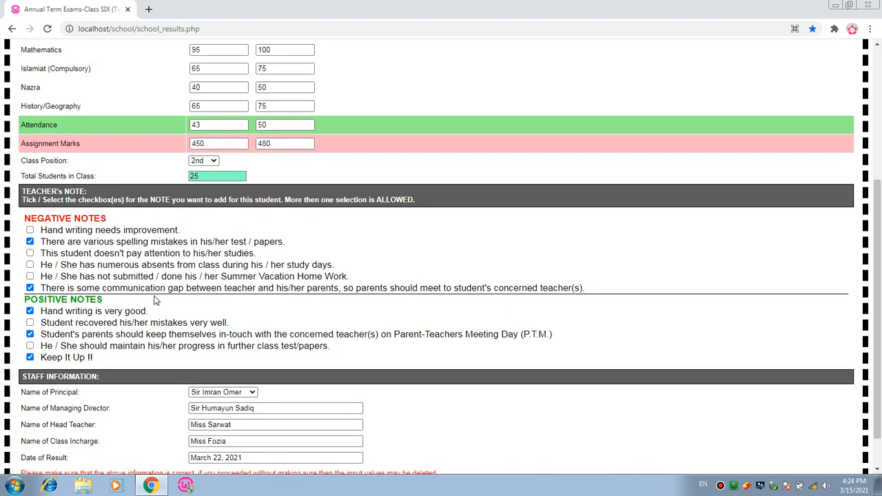
scroll(154, 301, down, 1)
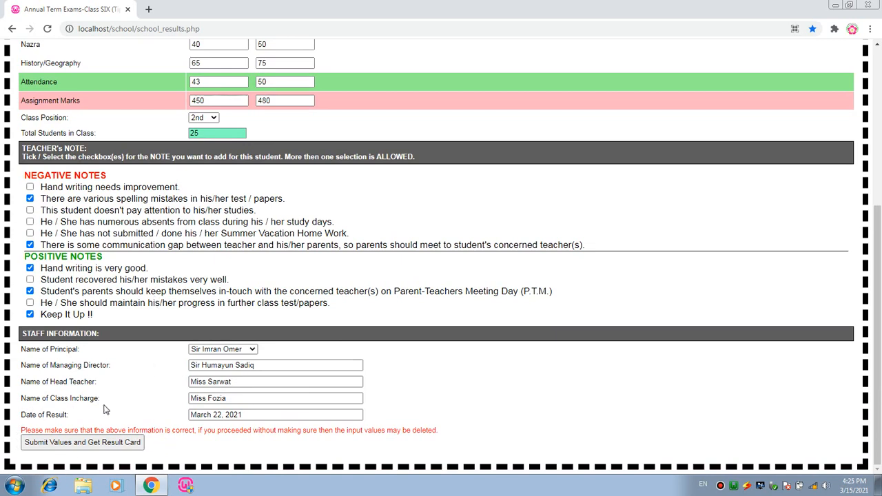
click(77, 444)
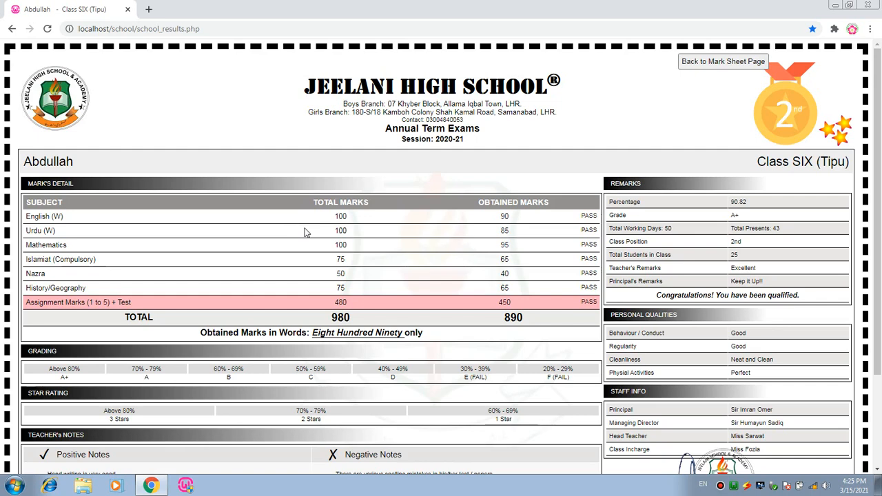
Step: Examine the result card's marks detail, the teacher's and principal's remarks, and the personal qualities
scroll(307, 233, down, 2)
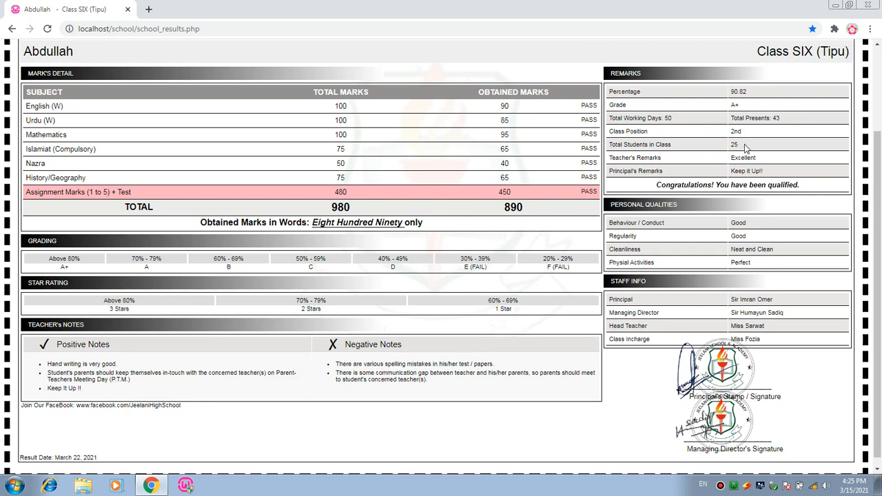
drag(644, 157, 664, 163)
click(609, 157)
drag(610, 157, 768, 172)
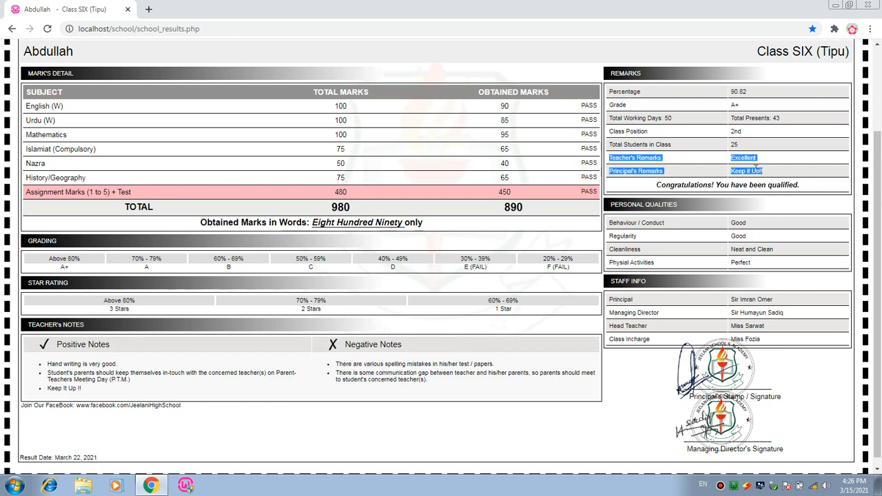
click(680, 164)
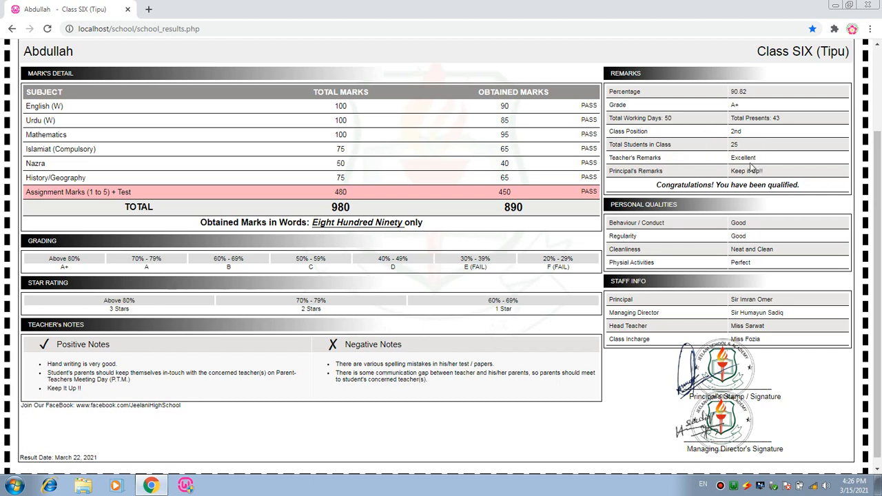
key(ctrl+l)
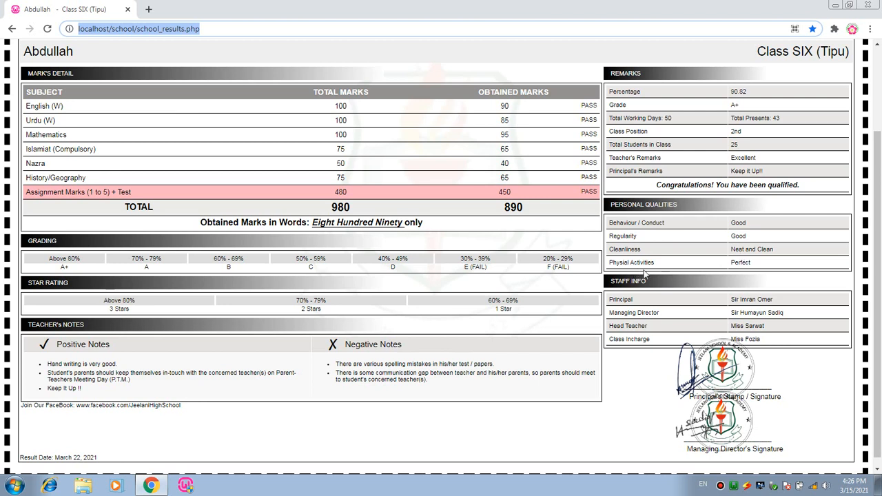
click(722, 261)
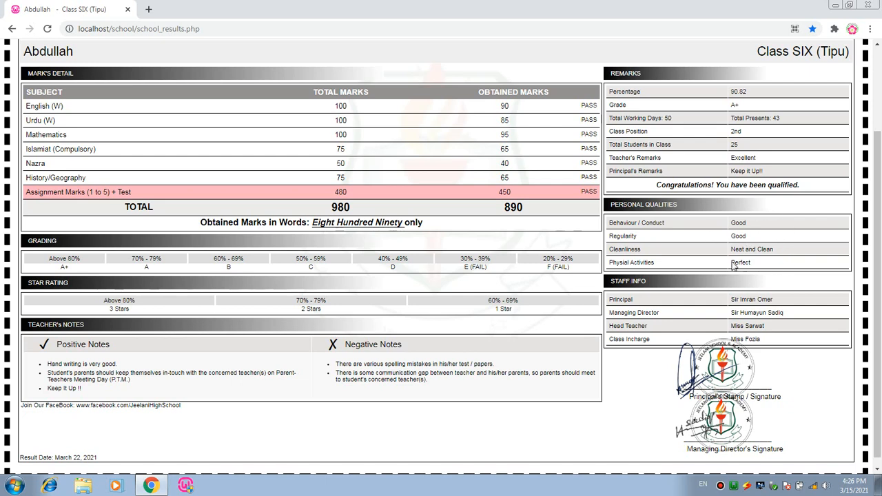
Step: Compare the grading and star rating scales with the stars and position medal on the result card
scroll(725, 235, down, 1)
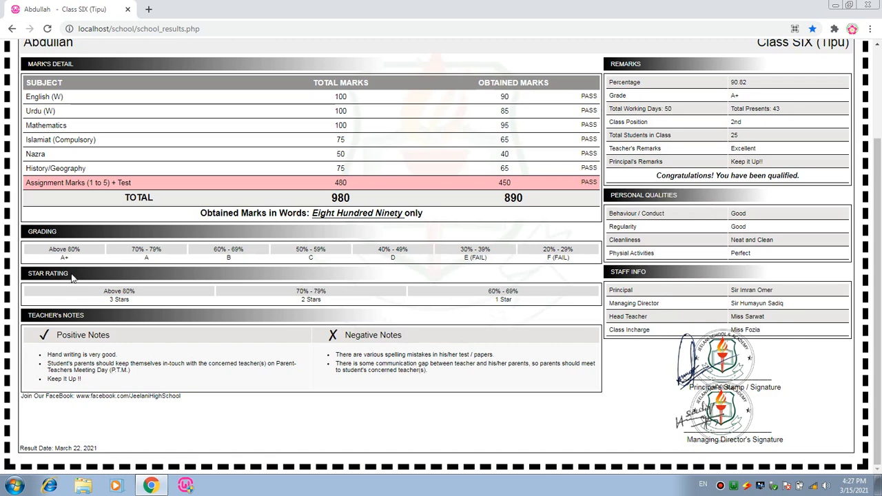
scroll(72, 279, up, 1)
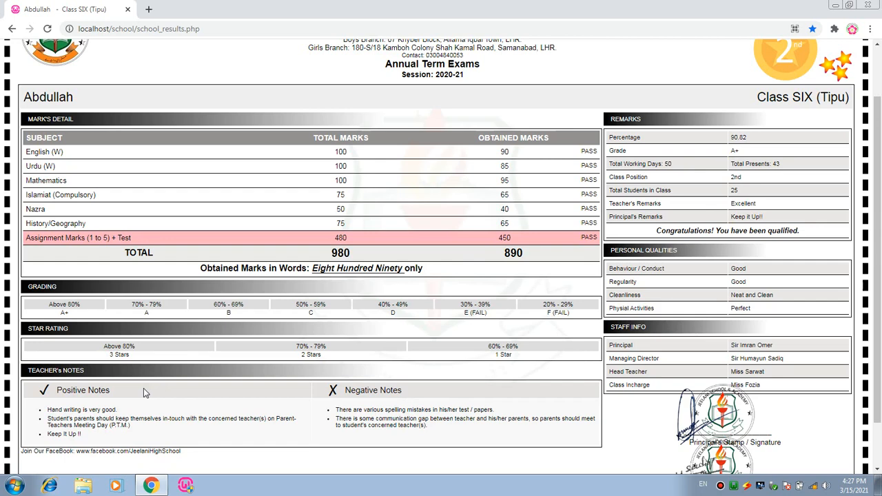
scroll(834, 156, up, 1)
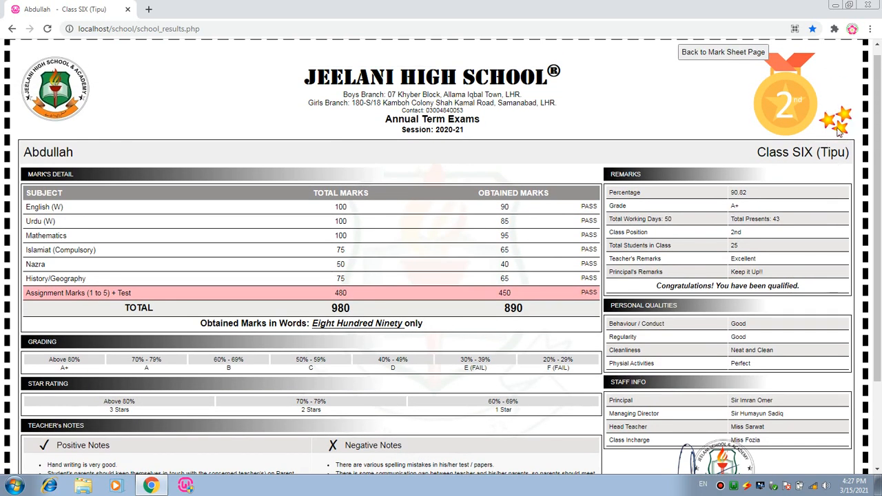
scroll(733, 185, down, 2)
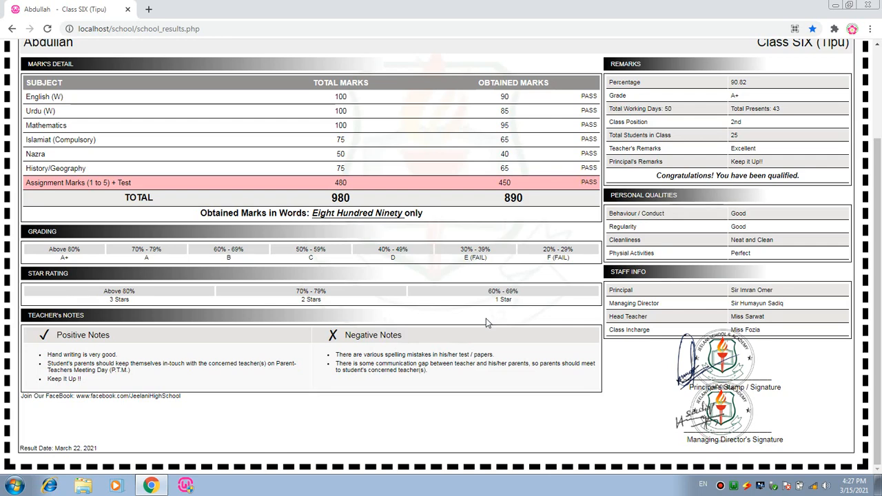
scroll(486, 322, up, 2)
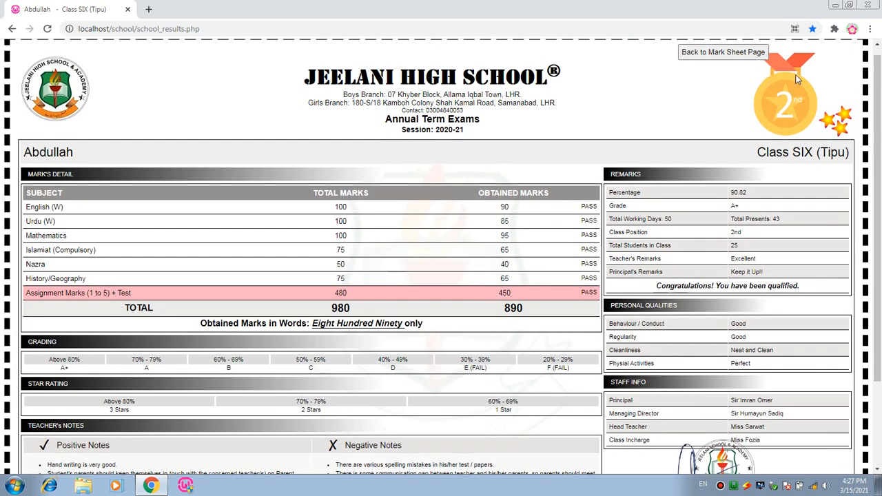
scroll(793, 117, up, 1)
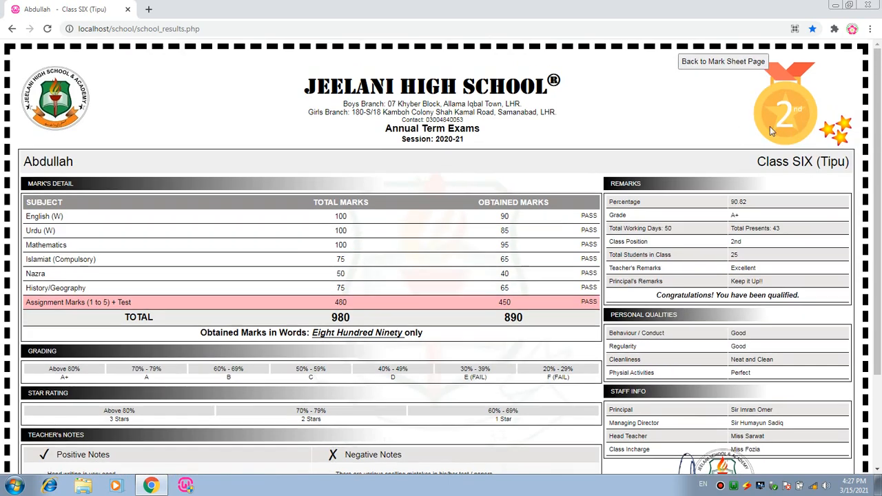
Step: Check the positive and negative teacher's notes on the result card against those chosen in the mark sheet
scroll(587, 158, down, 3)
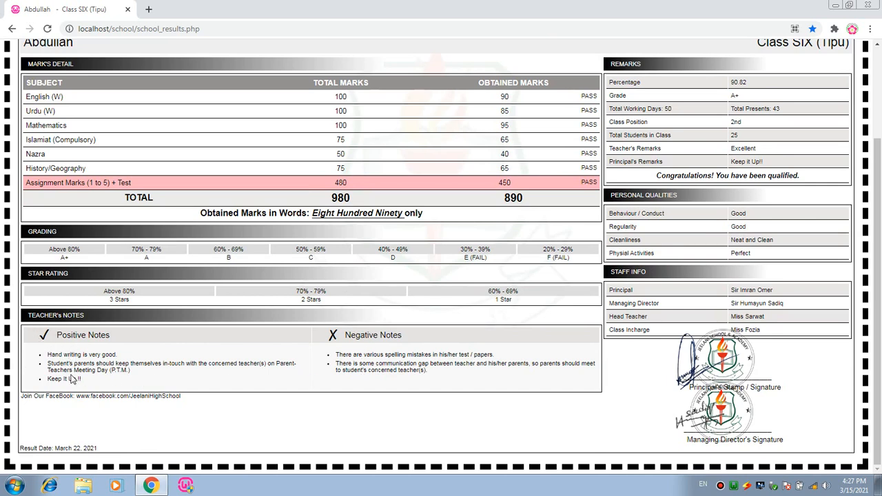
drag(62, 355, 107, 355)
click(107, 355)
drag(54, 379, 87, 381)
click(87, 381)
drag(388, 354, 433, 355)
click(440, 354)
scroll(403, 357, up, 3)
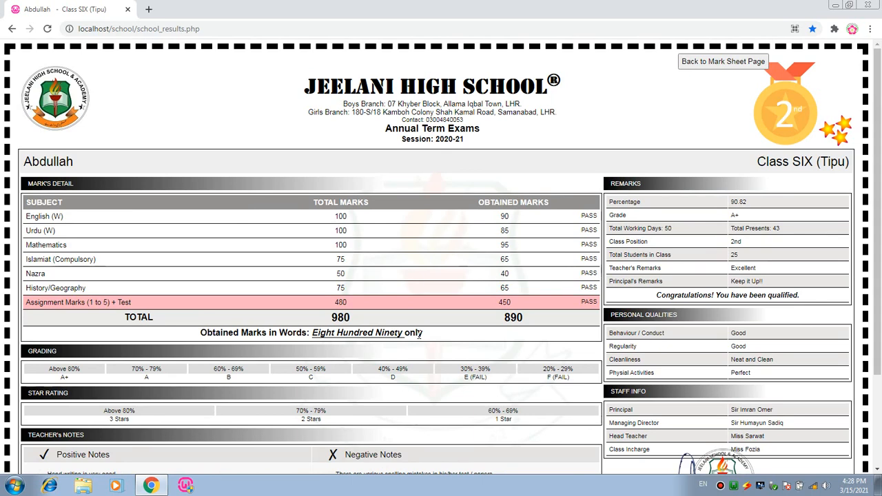
Step: Open the print preview of the result card and check its destination, pages and layout options
key(ctrl+p)
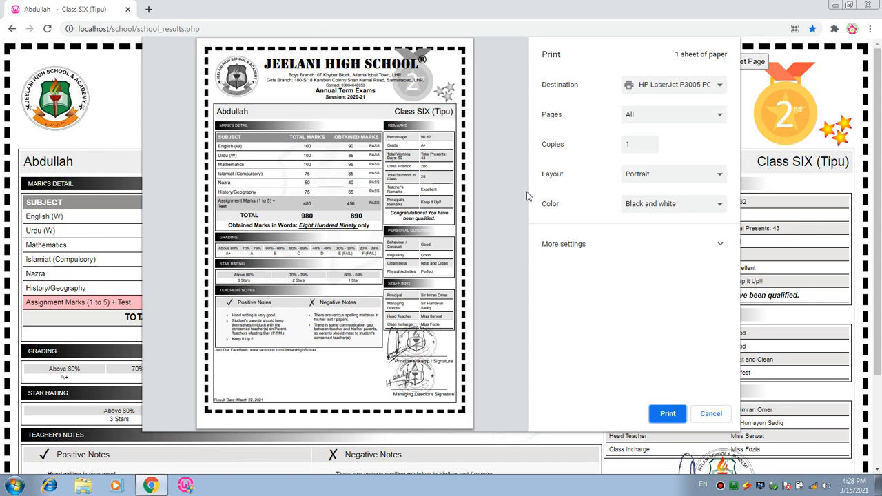
click(659, 87)
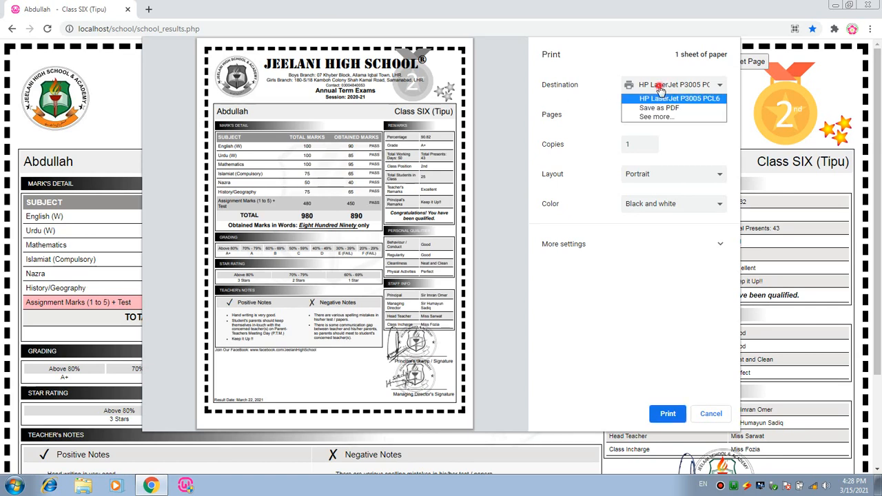
click(660, 89)
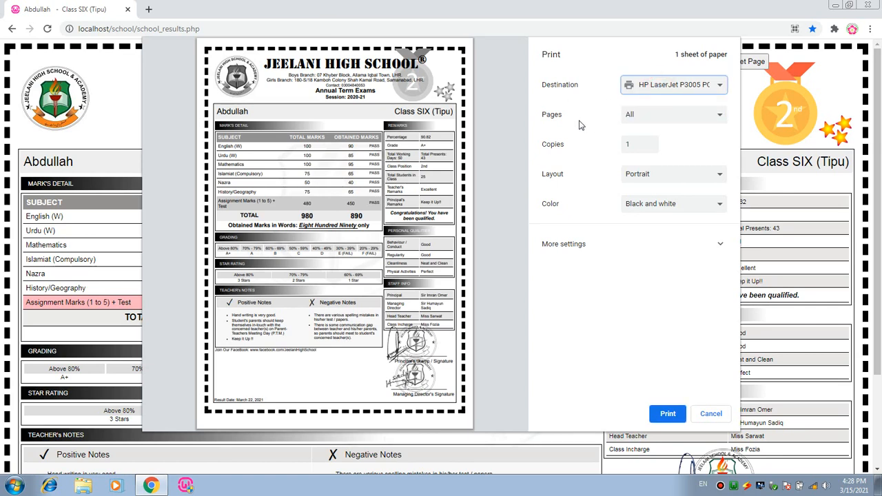
click(659, 120)
click(656, 115)
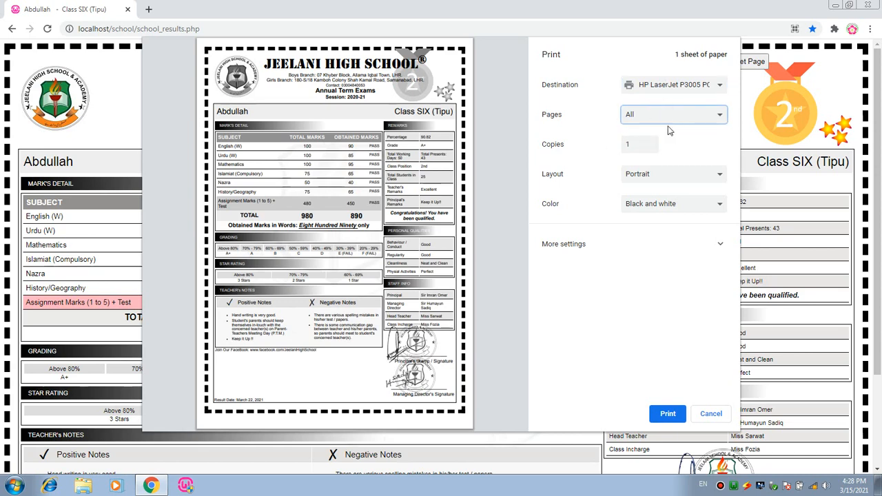
click(660, 178)
click(660, 174)
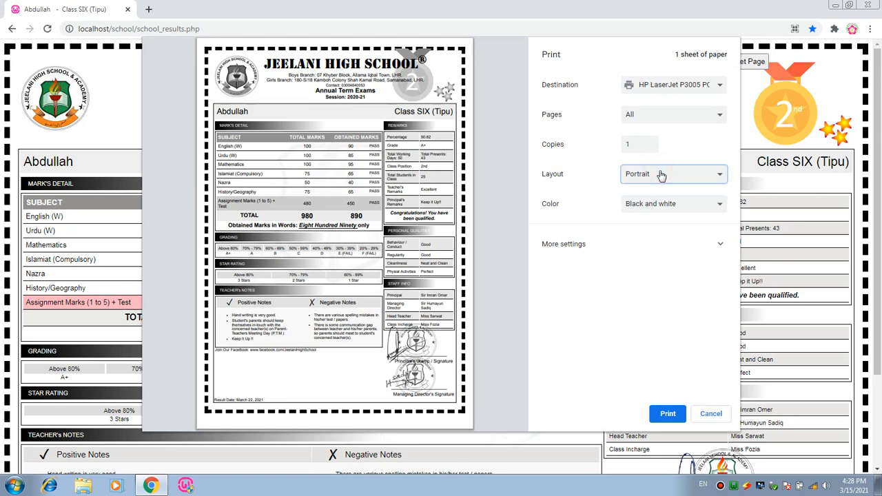
Step: Preview the result card's printout in color, and set it back to black and white
click(670, 206)
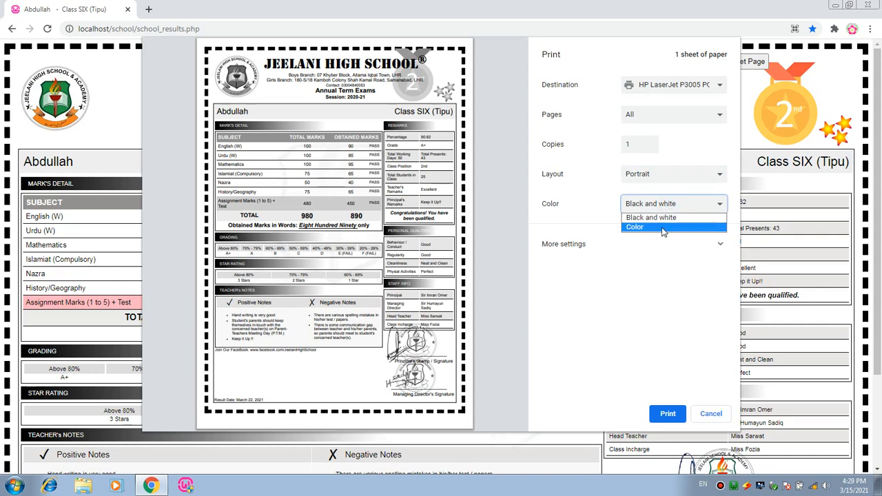
click(663, 227)
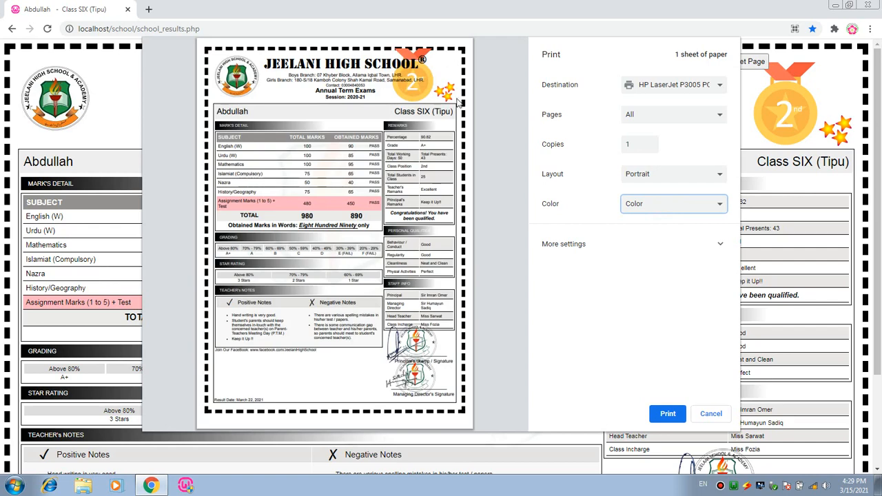
click(648, 205)
click(648, 215)
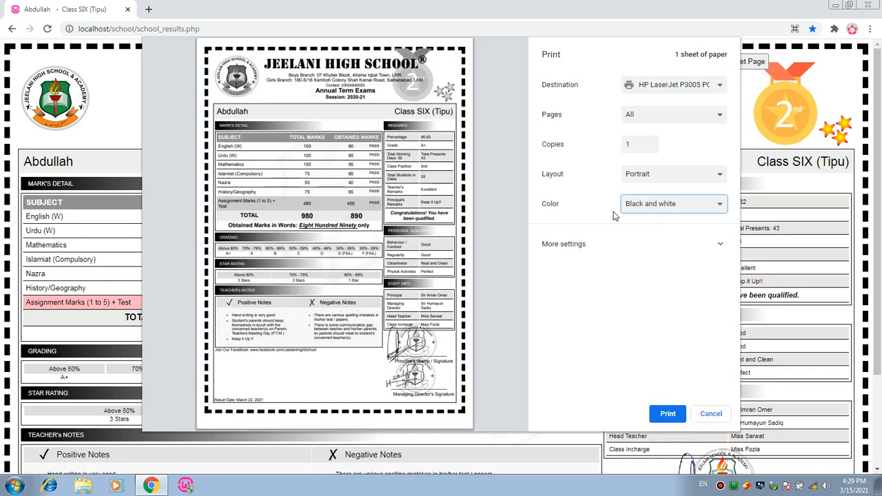
Step: Show the additional print settings and look through the available paper sizes
click(577, 246)
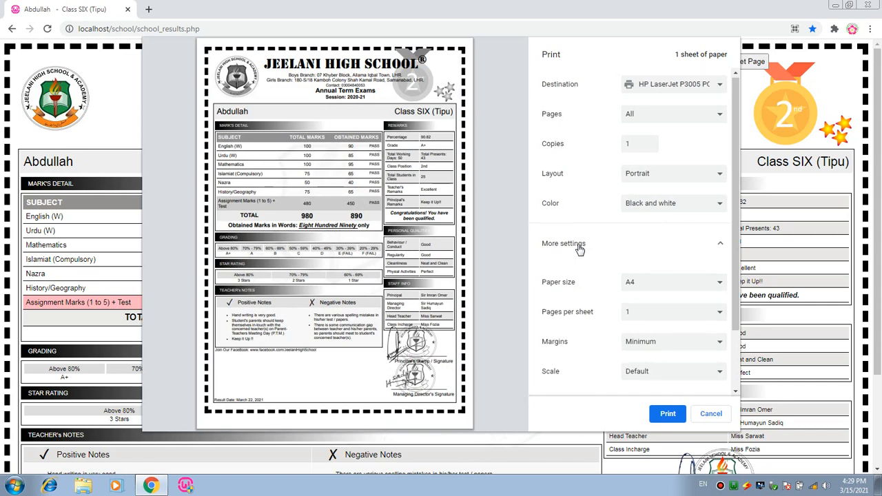
scroll(580, 252, down, 2)
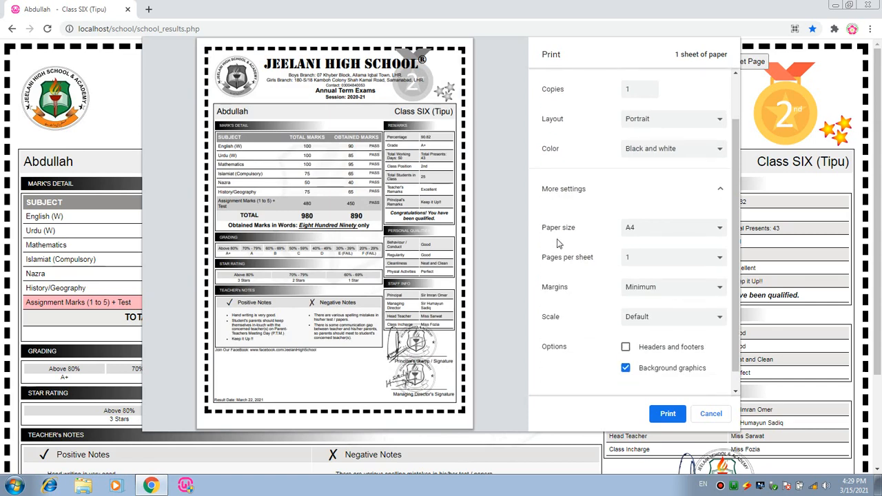
click(653, 230)
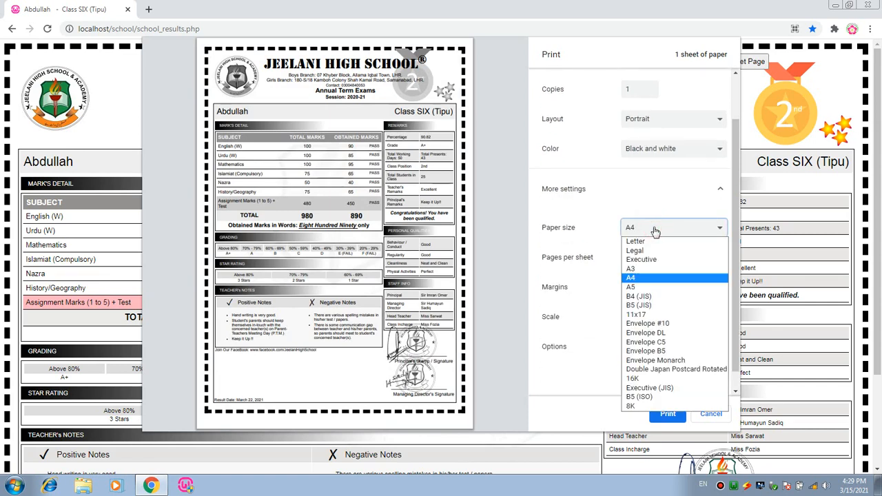
click(654, 230)
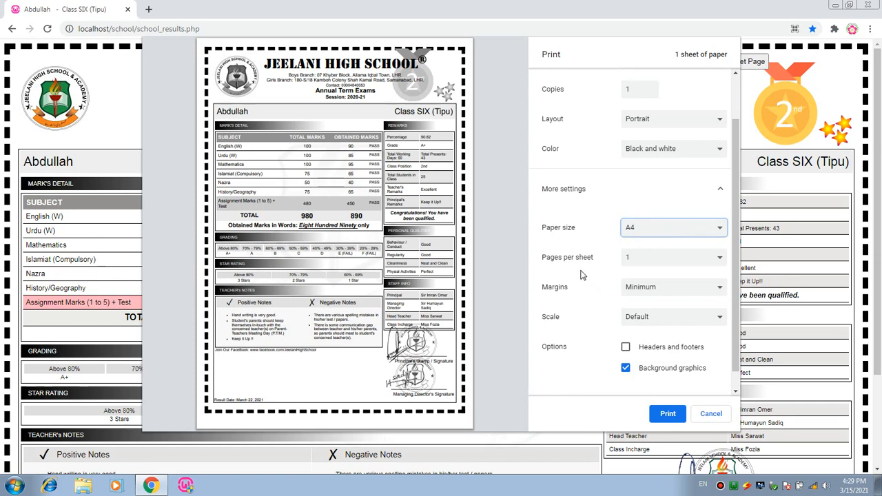
Step: Try the Default and None margins in the print preview, and return the margins to Minimum
click(656, 293)
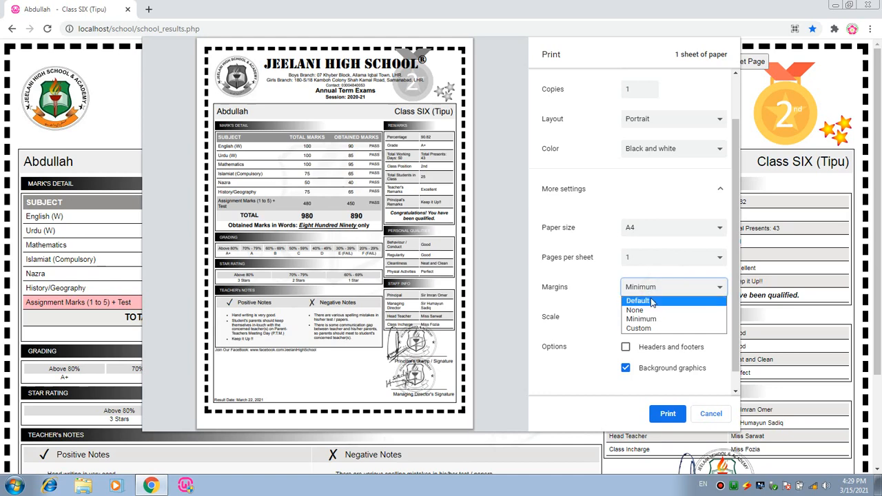
click(651, 303)
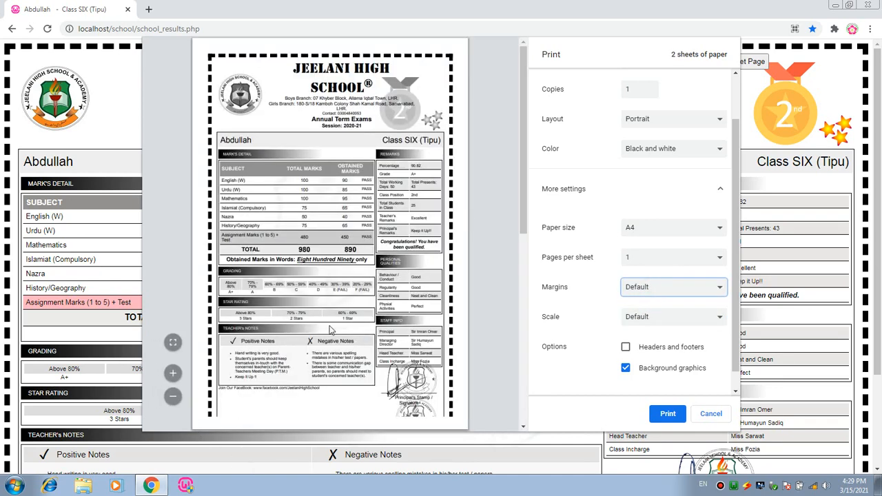
click(658, 295)
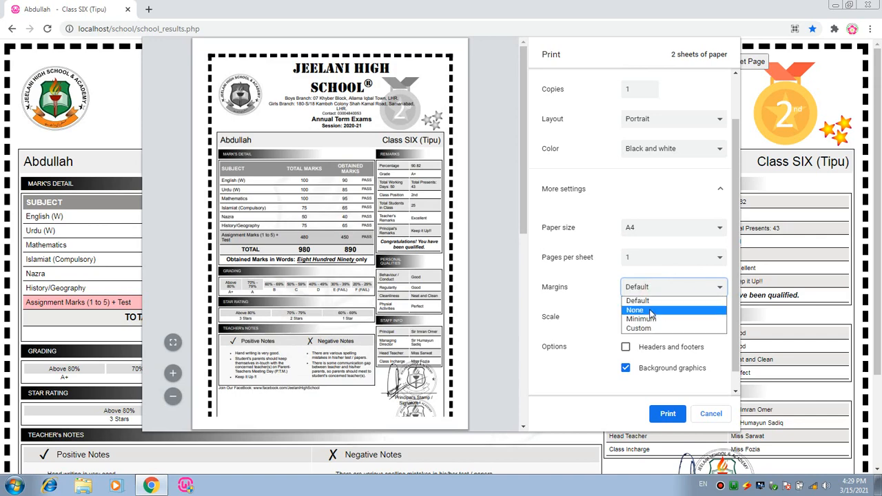
click(651, 303)
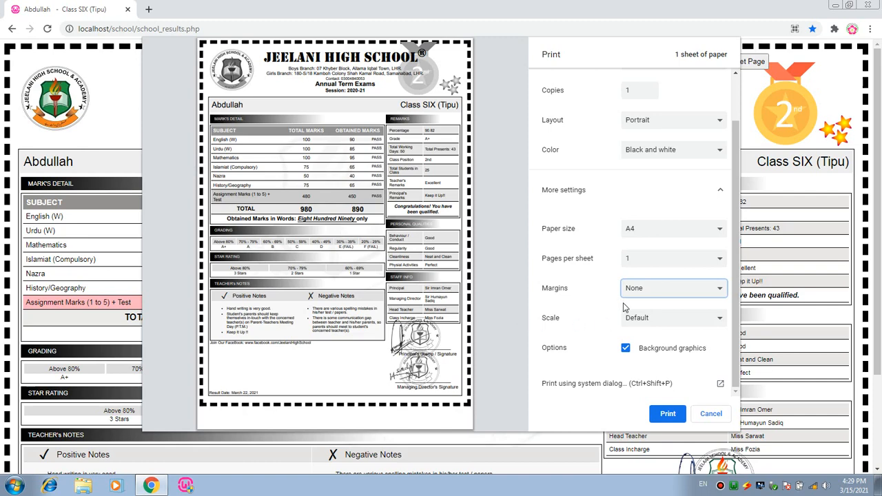
click(659, 290)
click(641, 320)
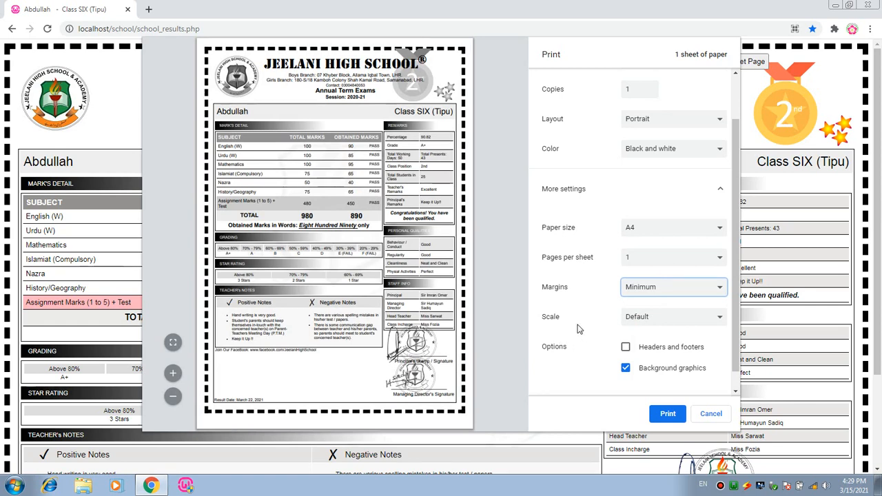
Step: Check the scale options, and preview the printout with headers and footers before turning them off again
click(658, 317)
click(672, 328)
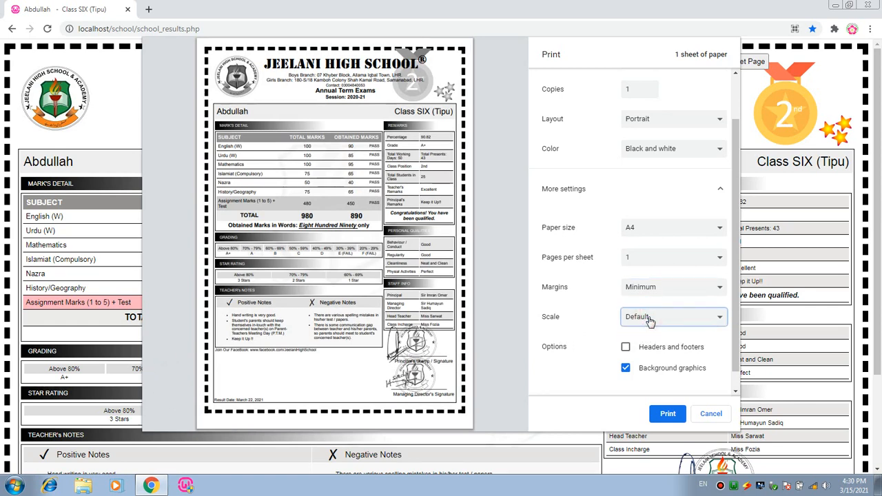
click(626, 348)
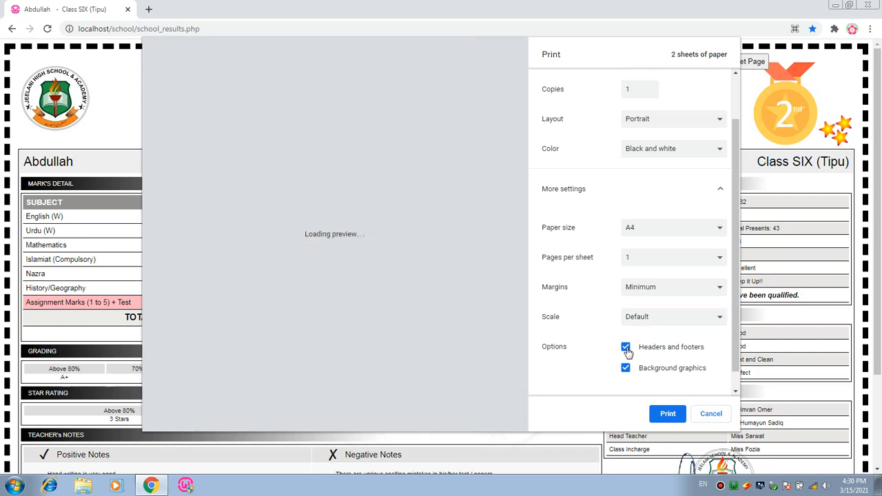
drag(320, 47, 356, 48)
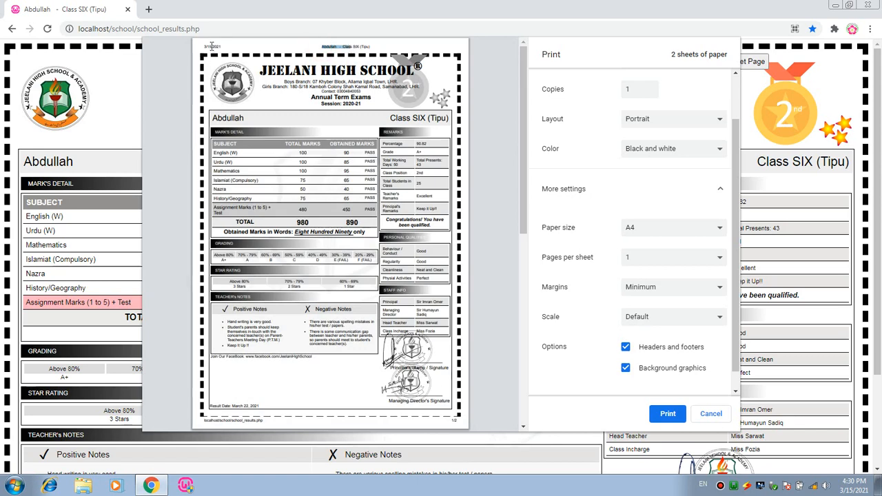
drag(212, 45, 202, 44)
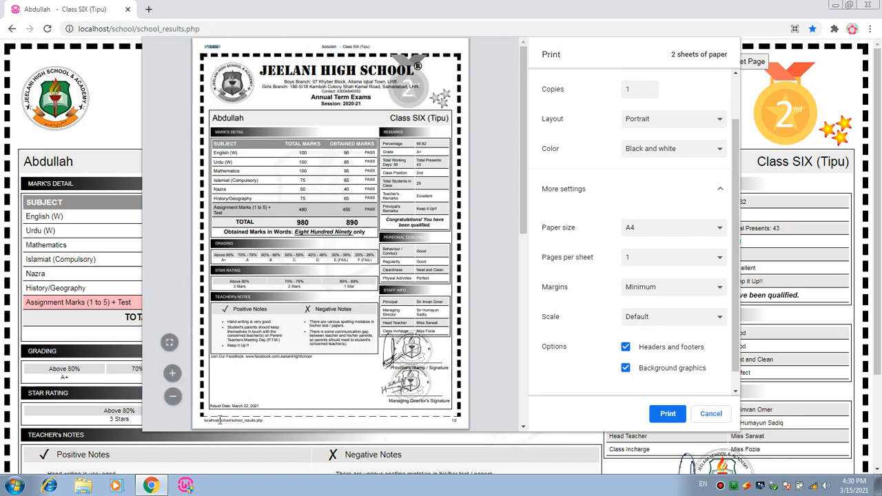
mouse_move(212, 420)
mouse_down()
mouse_move(266, 421)
mouse_move(214, 424)
mouse_up()
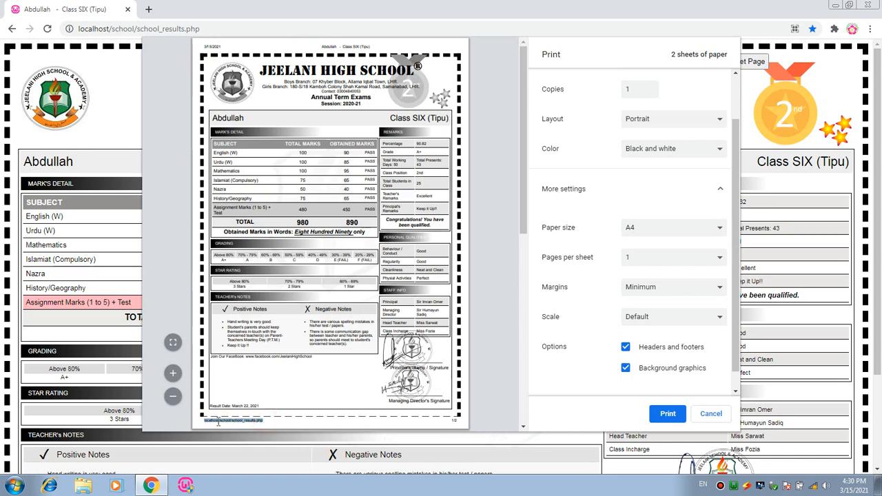
click(217, 422)
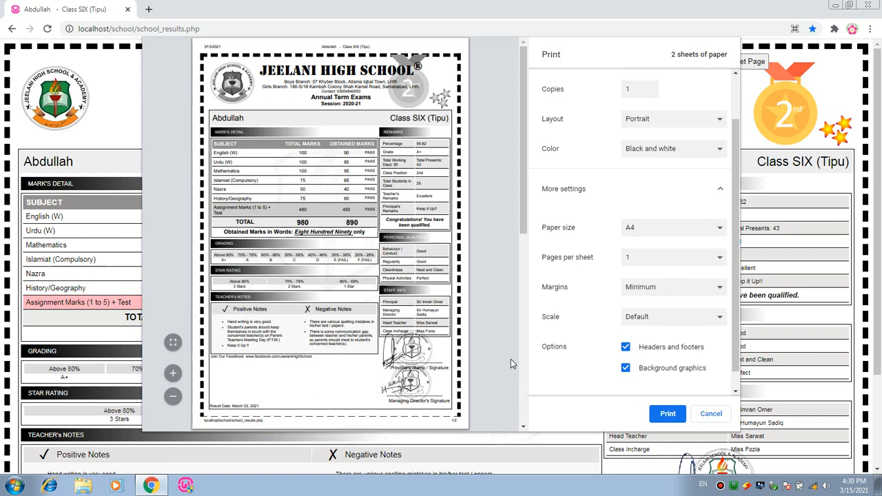
click(657, 351)
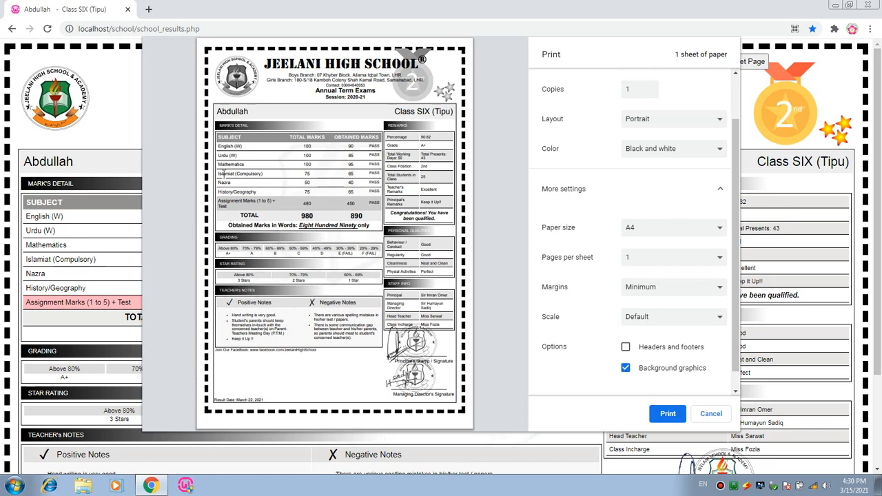
Step: Preview the printout without background graphics, turn them back on, and cancel printing after rechecking the settings
click(625, 370)
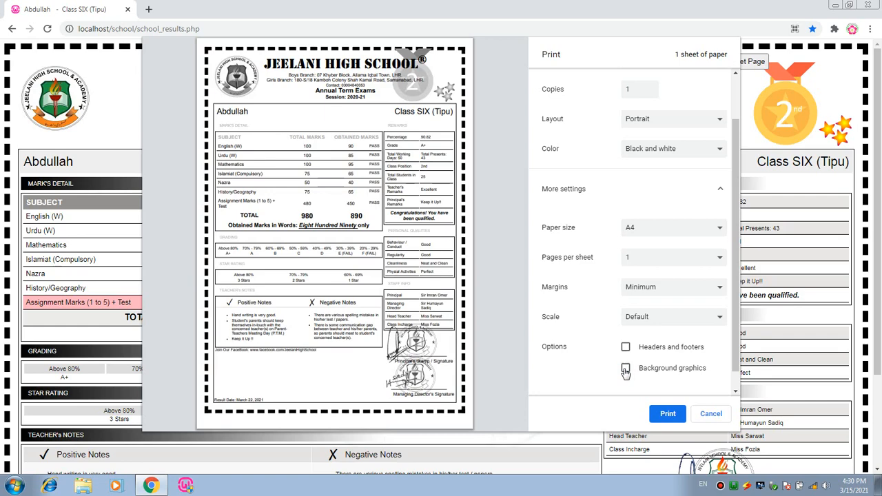
click(625, 370)
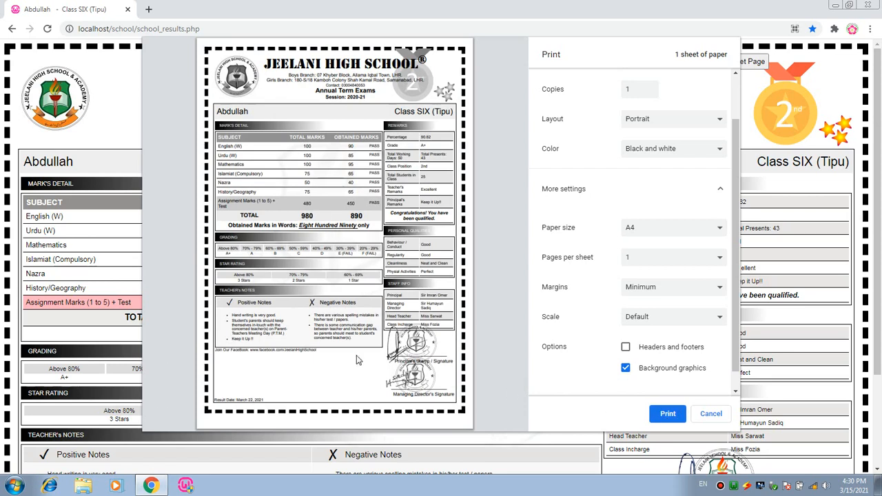
scroll(665, 262, up, 1)
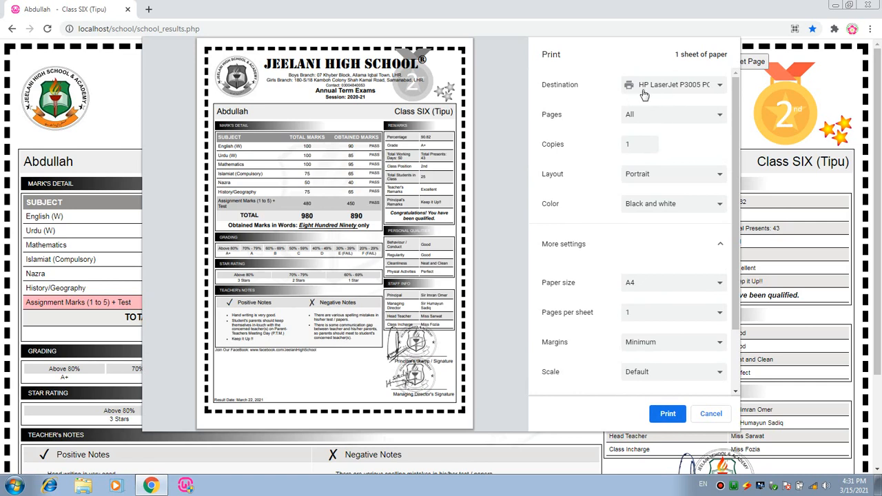
scroll(634, 299, down, 2)
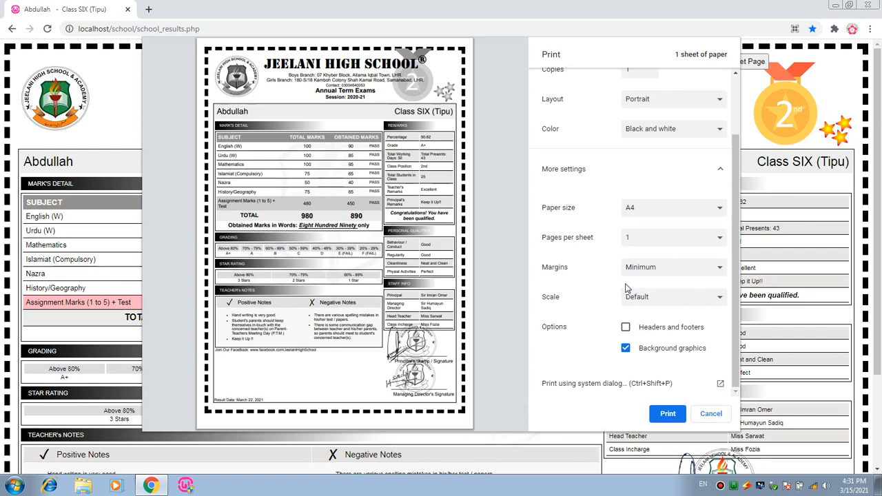
click(699, 413)
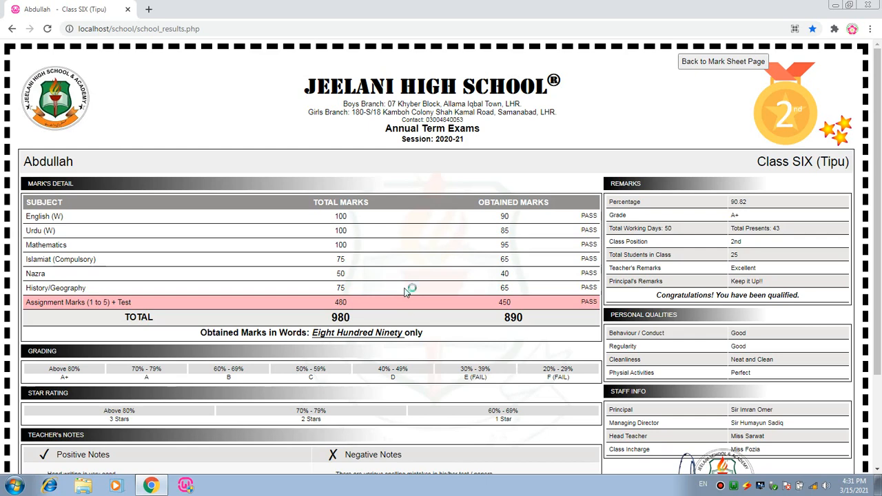
Step: Save the result card as a complete webpage under its suggested name in a new Pictures folder named Class 6
key(ctrl+s)
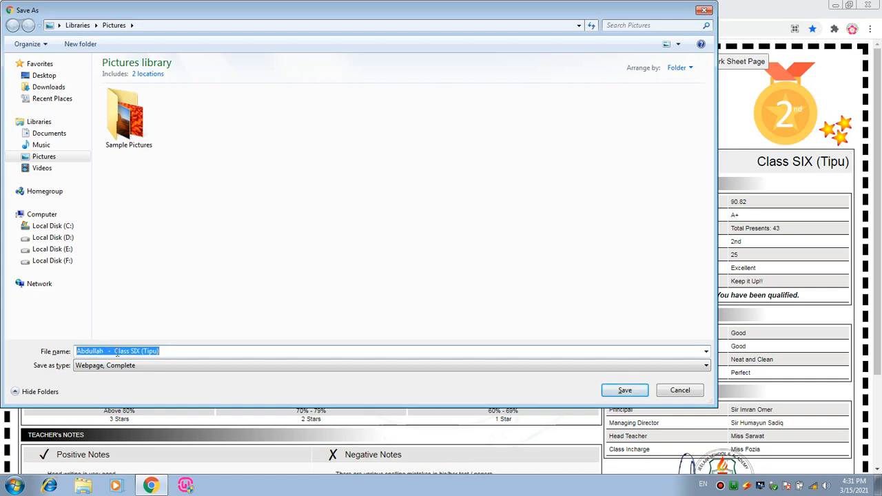
click(165, 351)
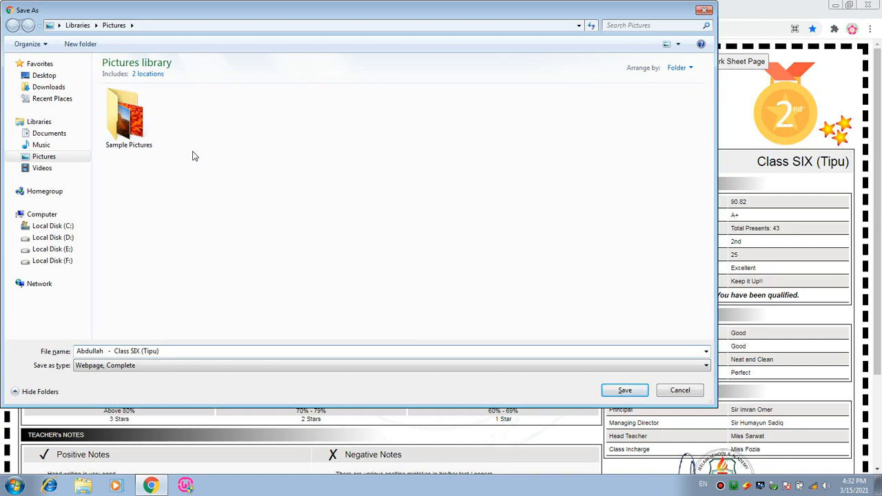
click(95, 47)
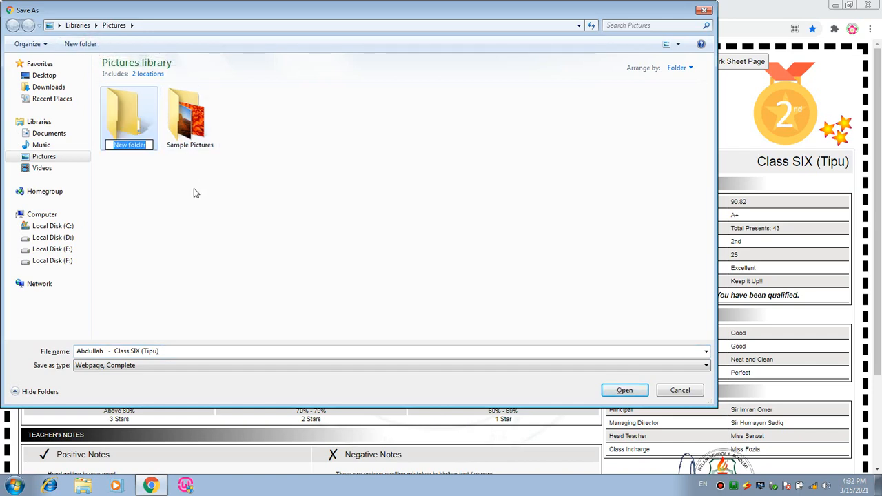
text(Class)
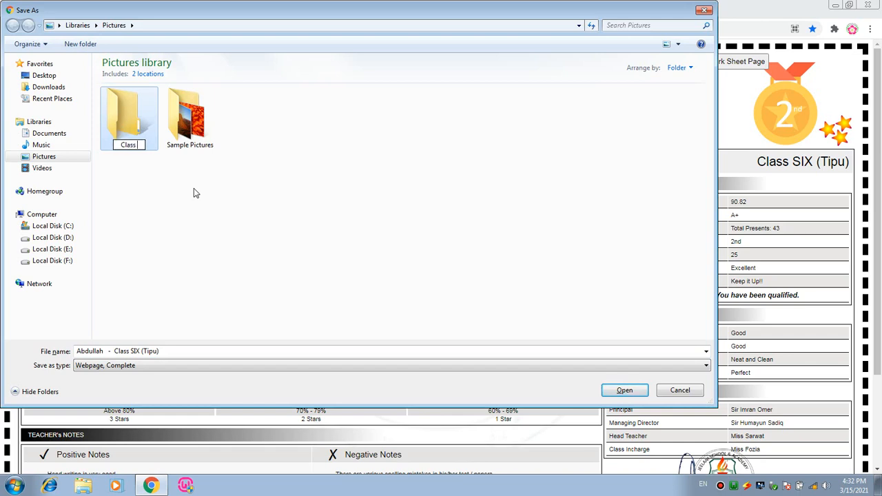
text( 6)
key(Return)
key(Return)
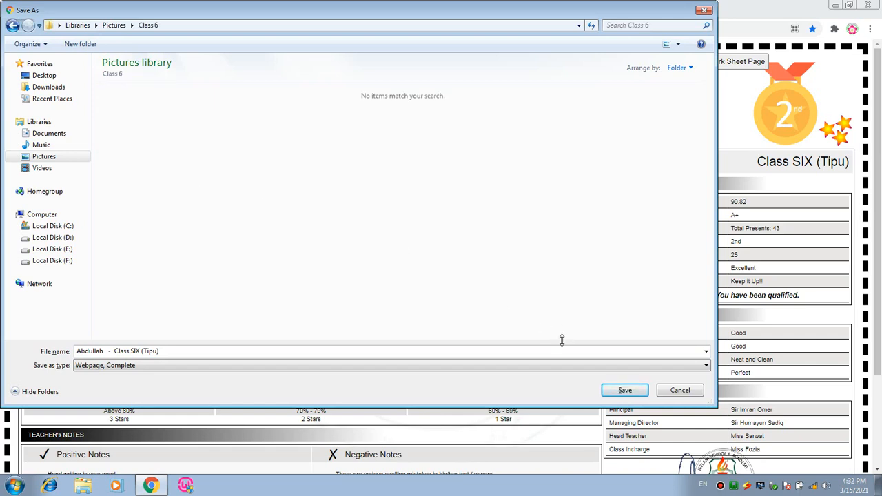
click(625, 392)
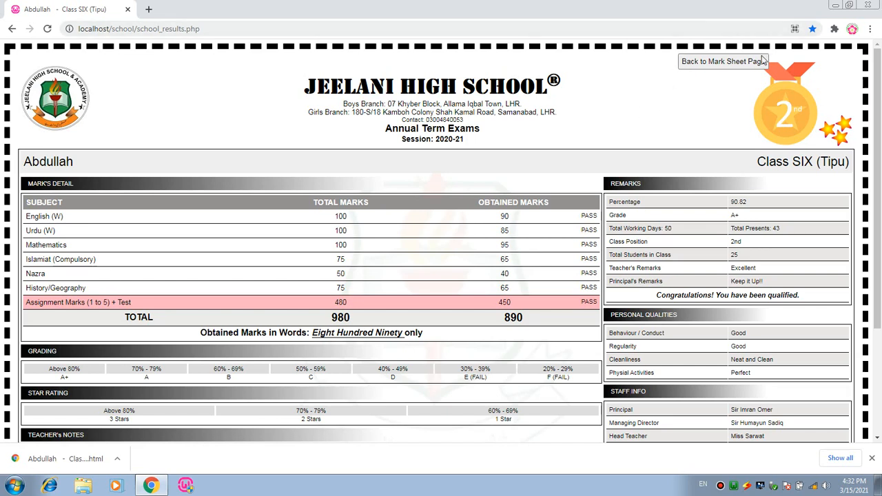
Step: Return to the mark sheet page and go through the blank student name and obtained marks fields
click(722, 63)
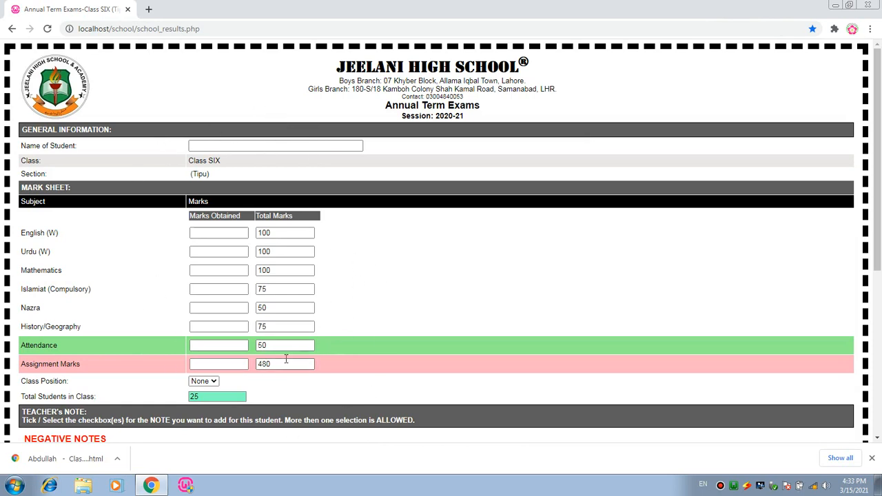
click(222, 146)
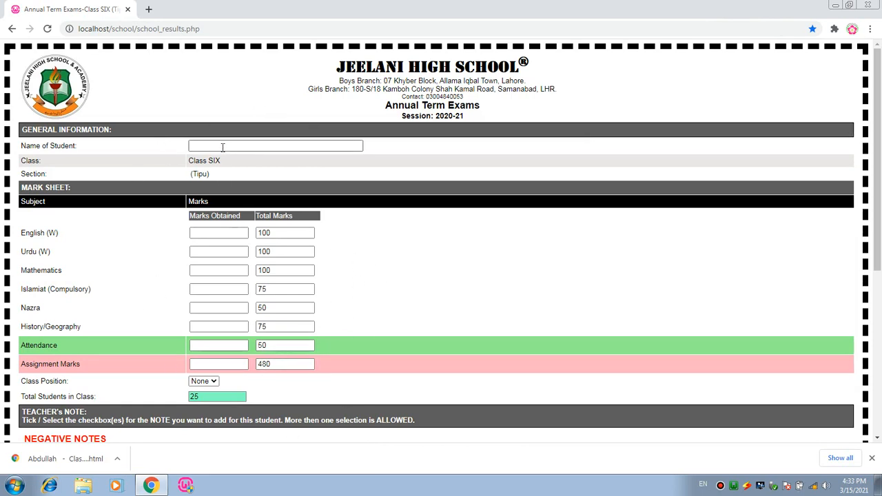
click(210, 232)
click(206, 270)
click(206, 289)
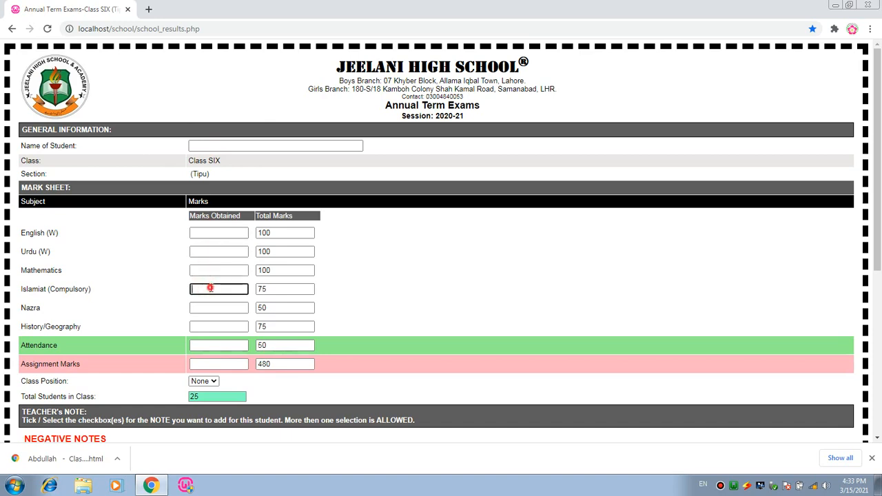
Step: Tick and untick the negative note "Hand writing needs improvement", and try submitting the blank mark sheet for a result card
scroll(212, 293, down, 4)
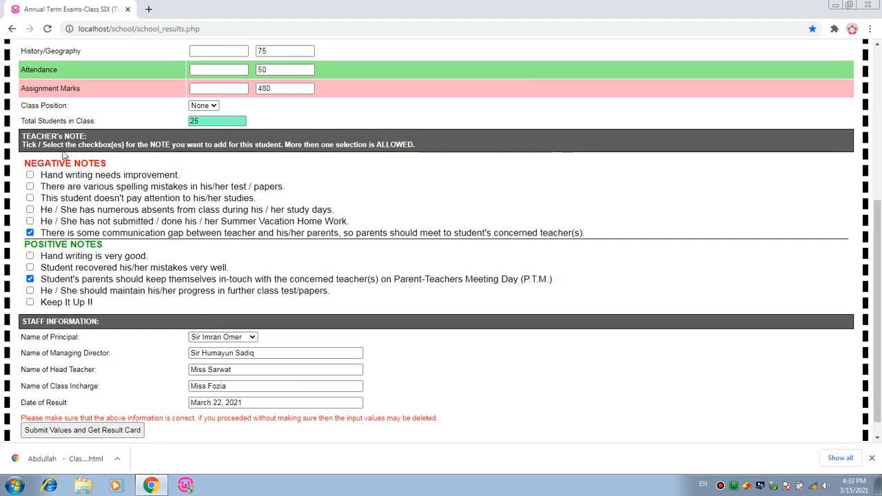
click(30, 175)
click(31, 175)
scroll(117, 276, down, 1)
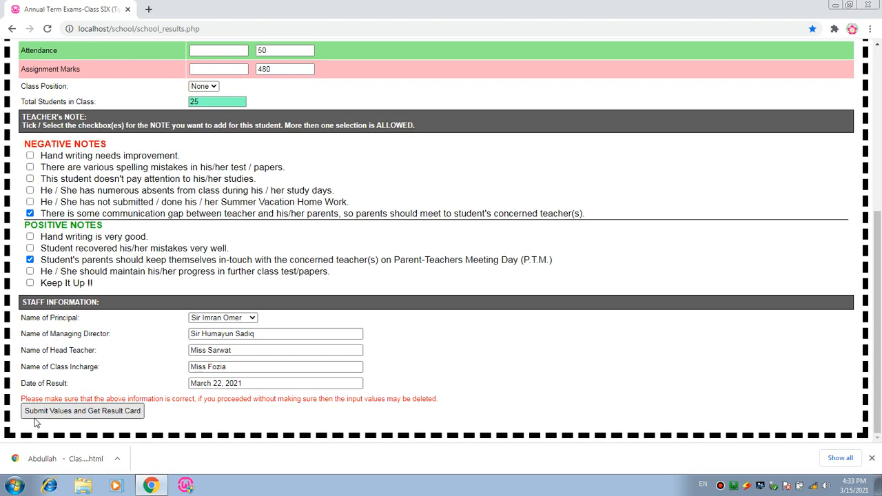
click(100, 415)
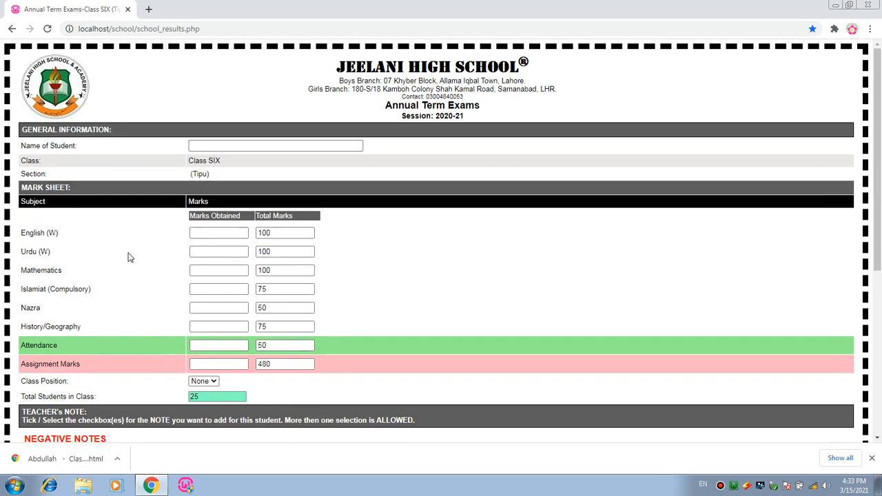